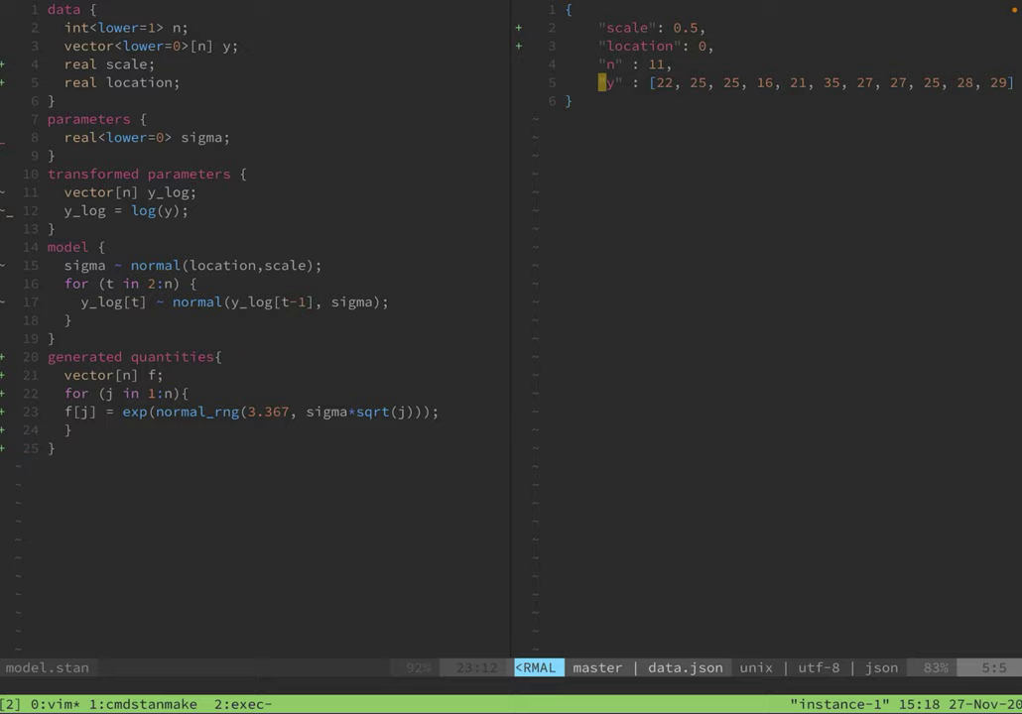
Step: Highlight the y data line in data.json, then move up past n to the location entry
key("shift+v")
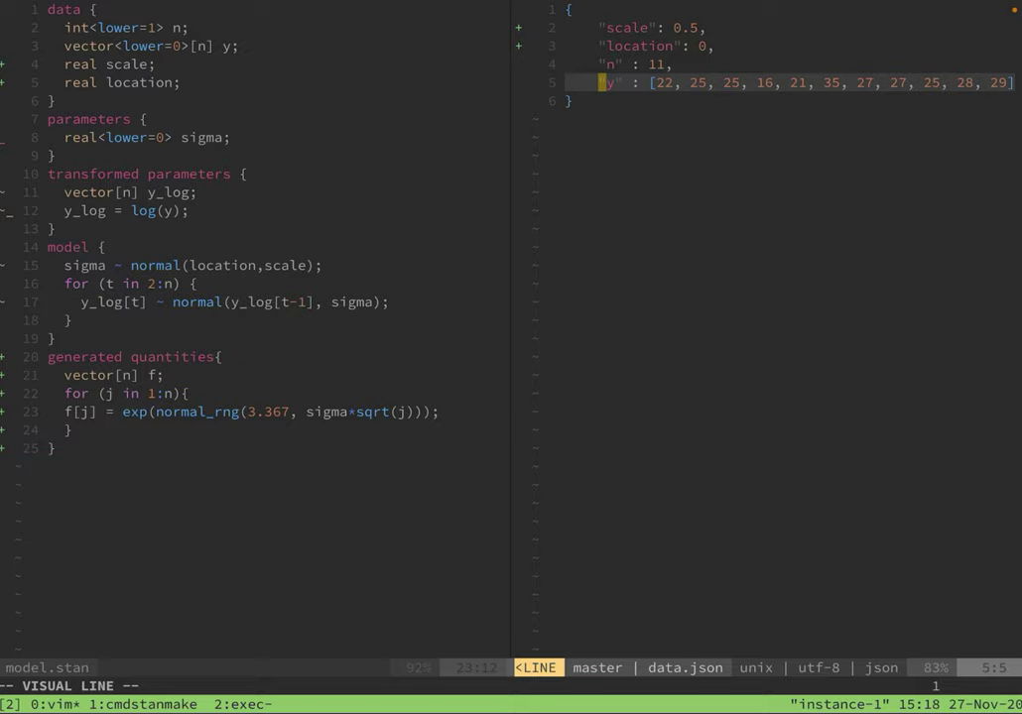
key("shift+v")
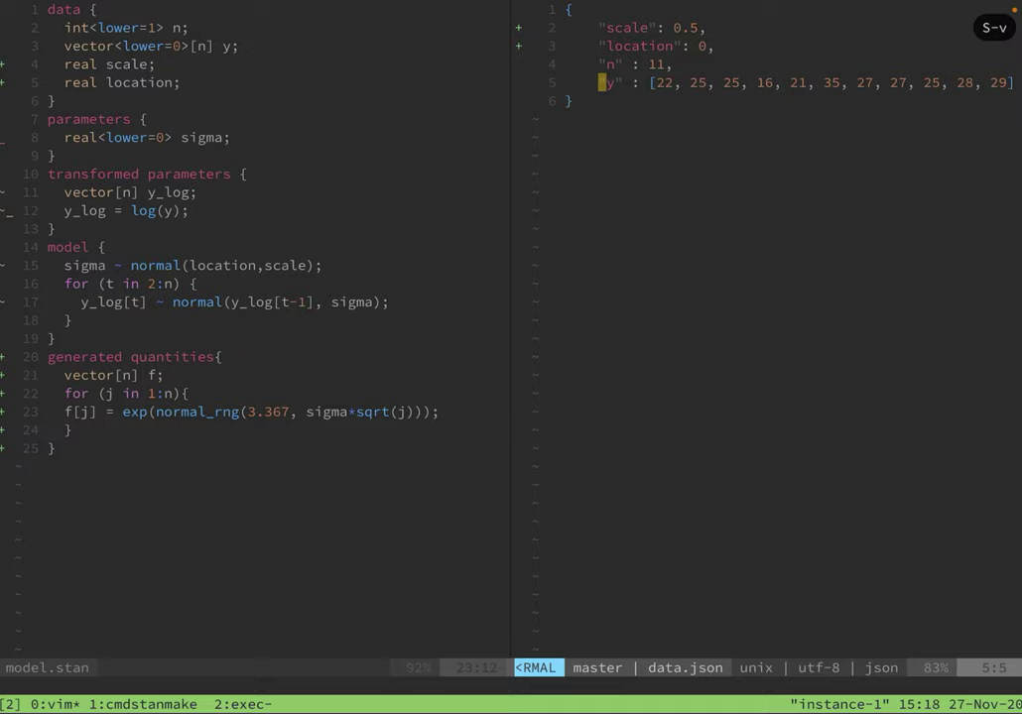
key("k")
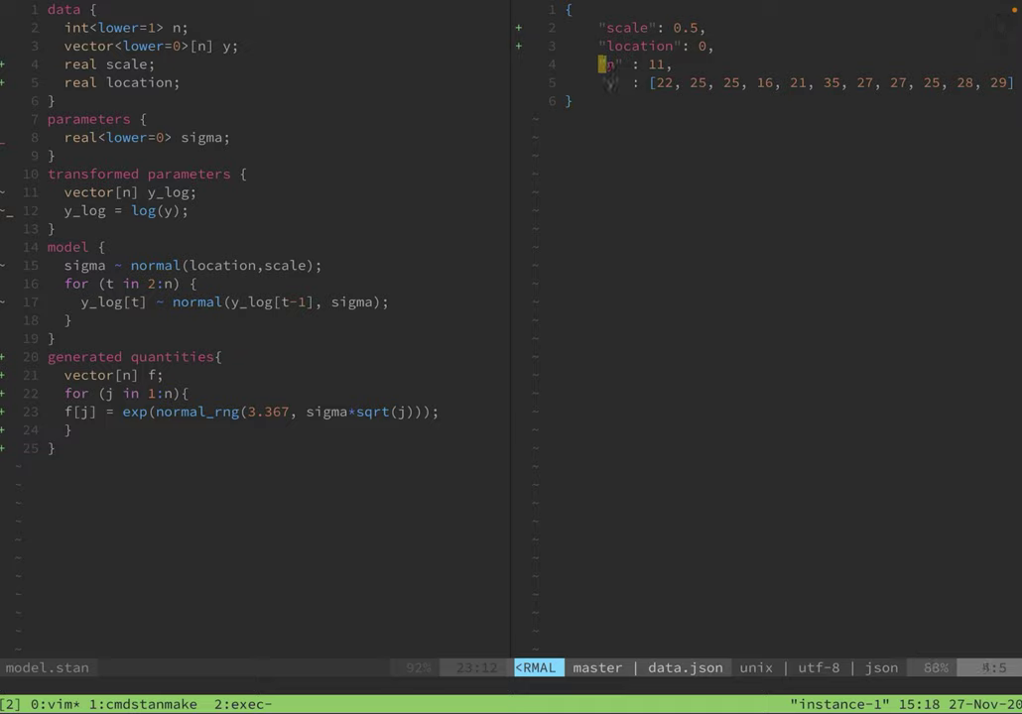
key("k")
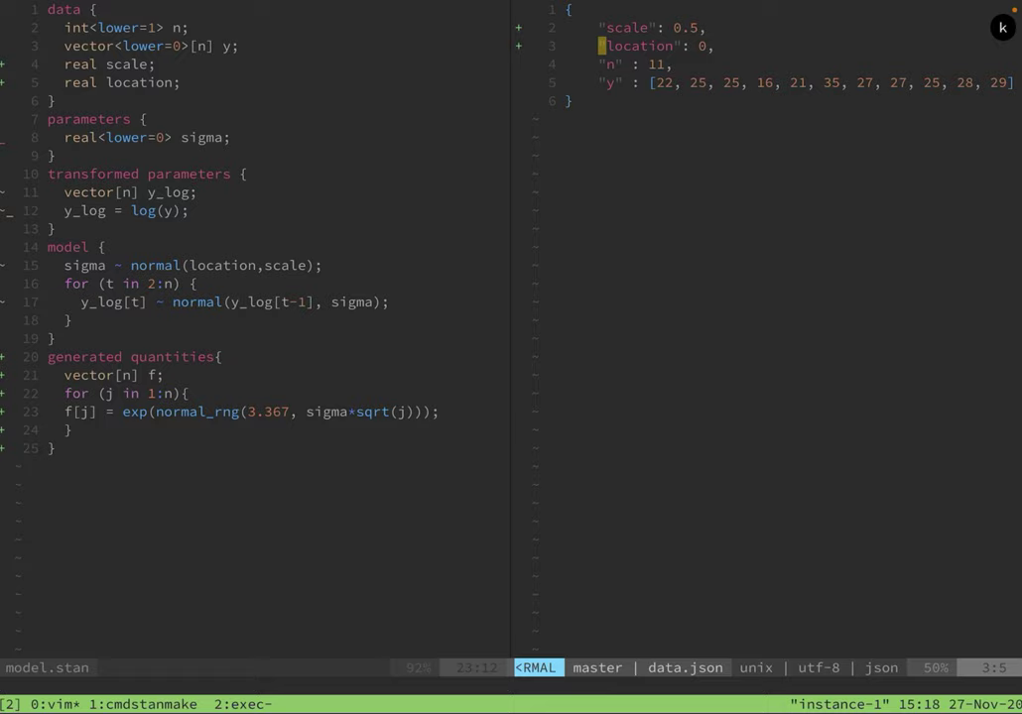
Step: Highlight the scale and location lines together, then return to model.stan
key("k")
key("shift+v")
key("j")
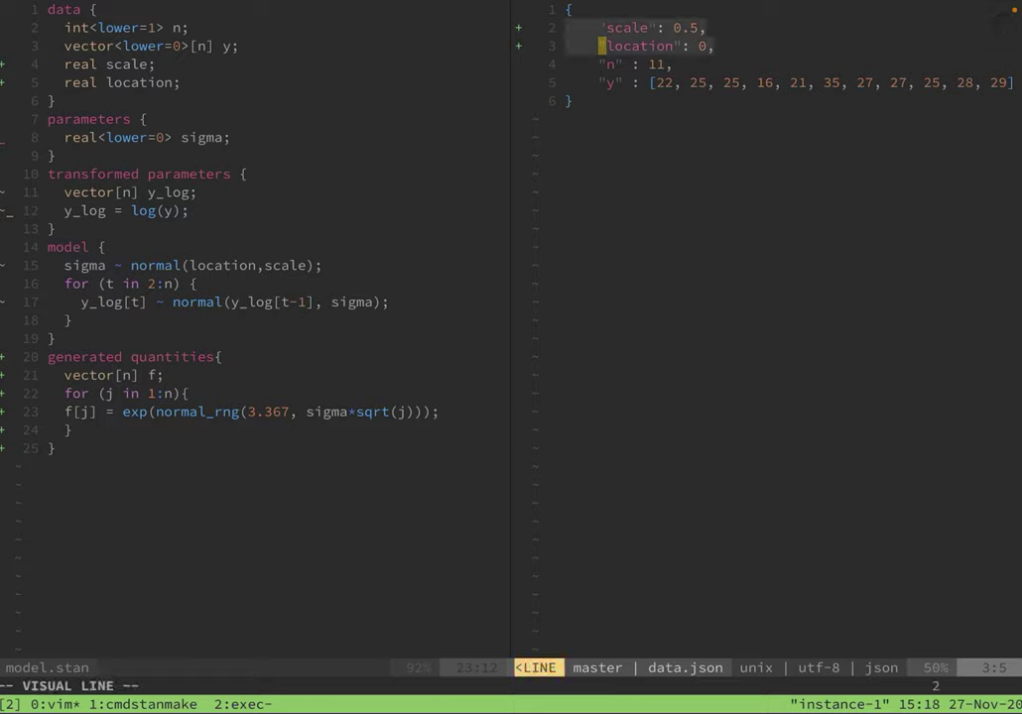
key("shift+v")
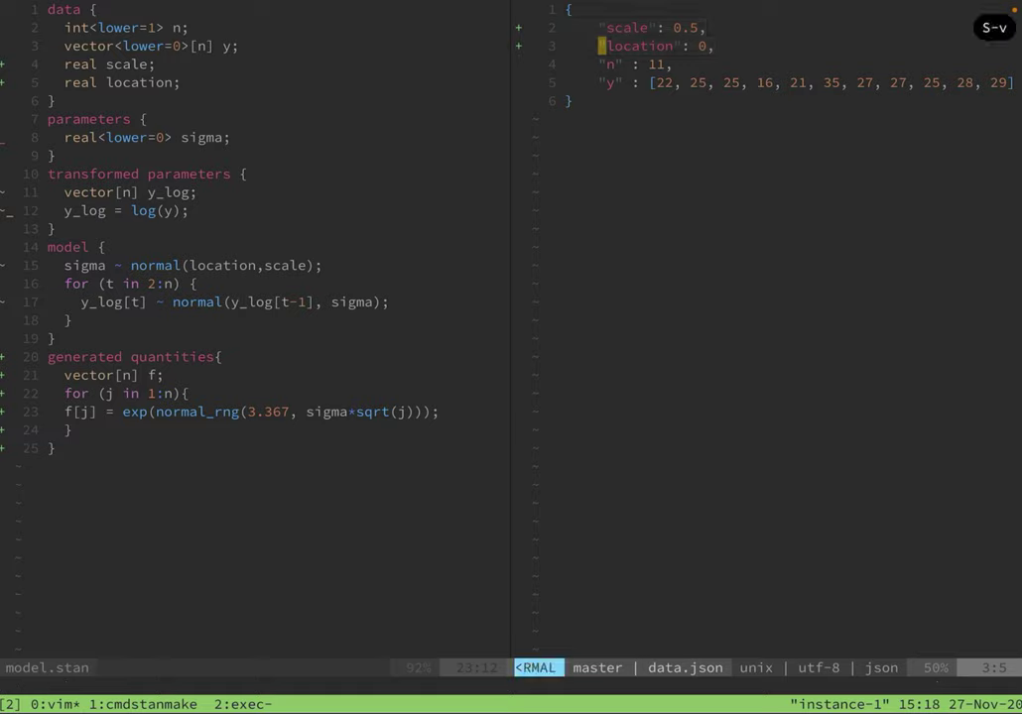
key("k")
key("j")
key("k")
key("shift+v")
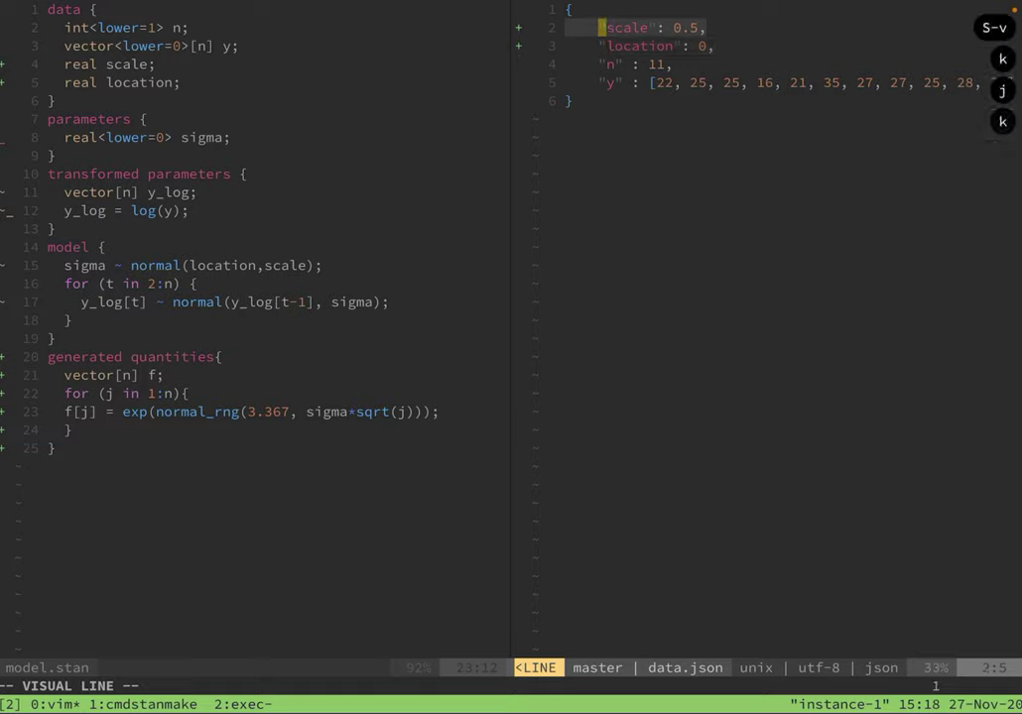
key("j")
key("shift+v")
key("ctrl+h")
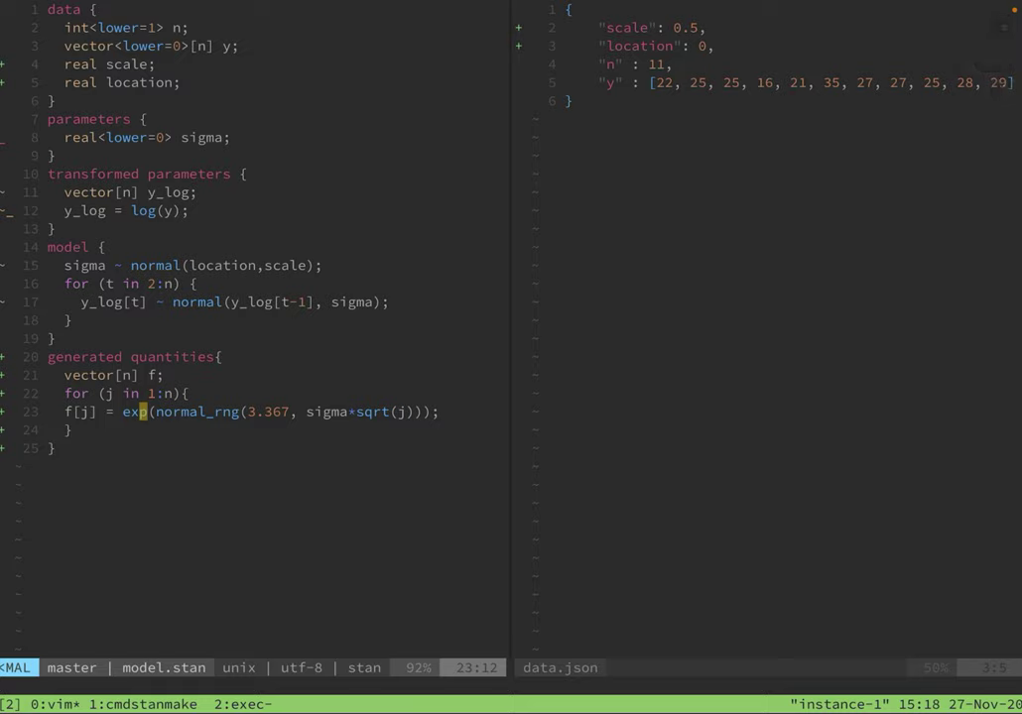
key("shift+v")
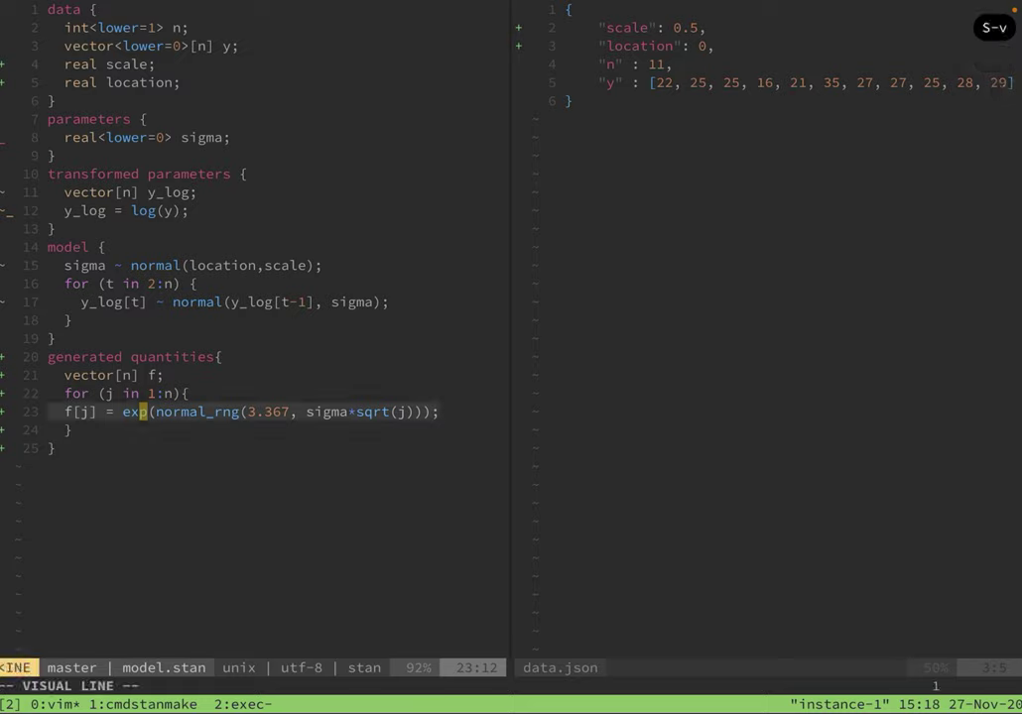
key("h")
key("h")
key("h")
key("h")
key("h")
key("h")
key("h")
key("h")
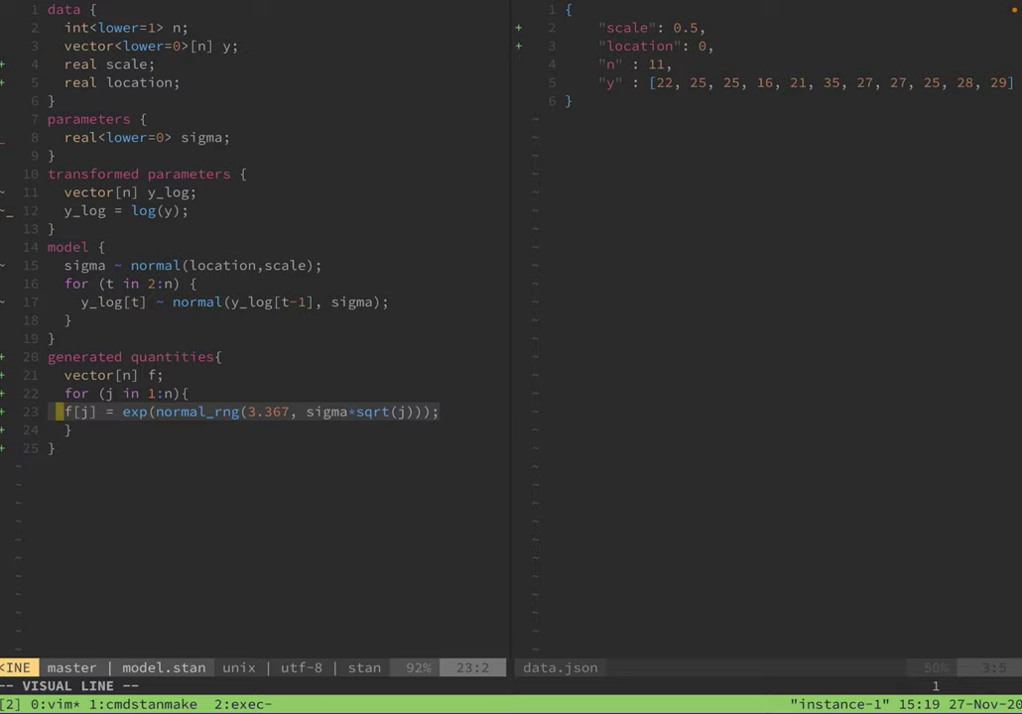
key("shift+v")
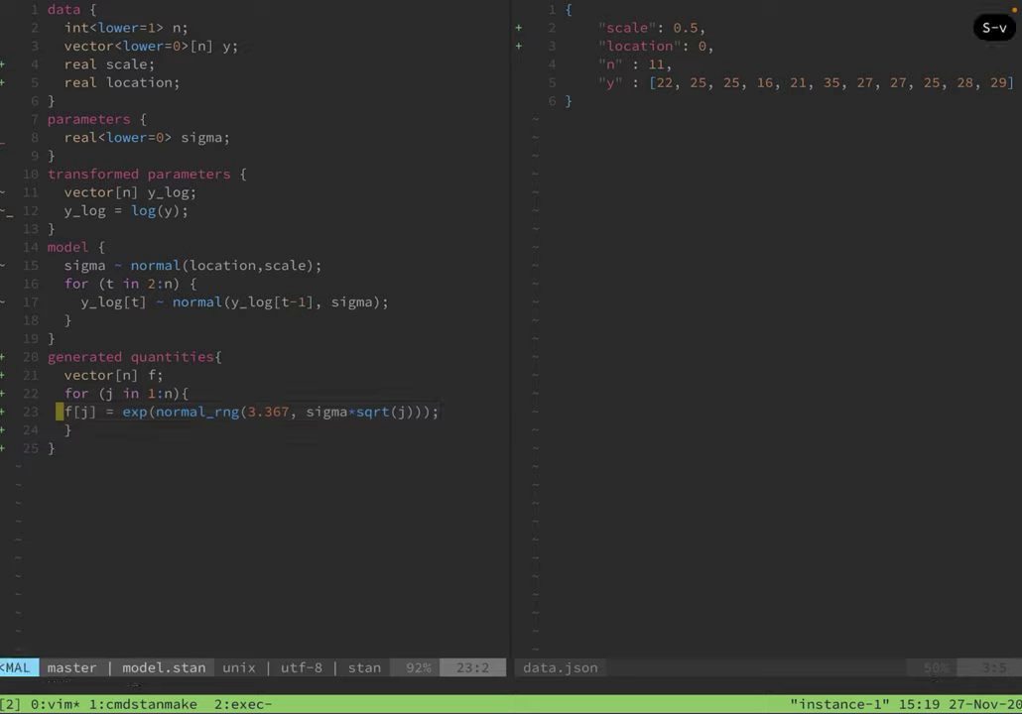
key("f")
key("n")
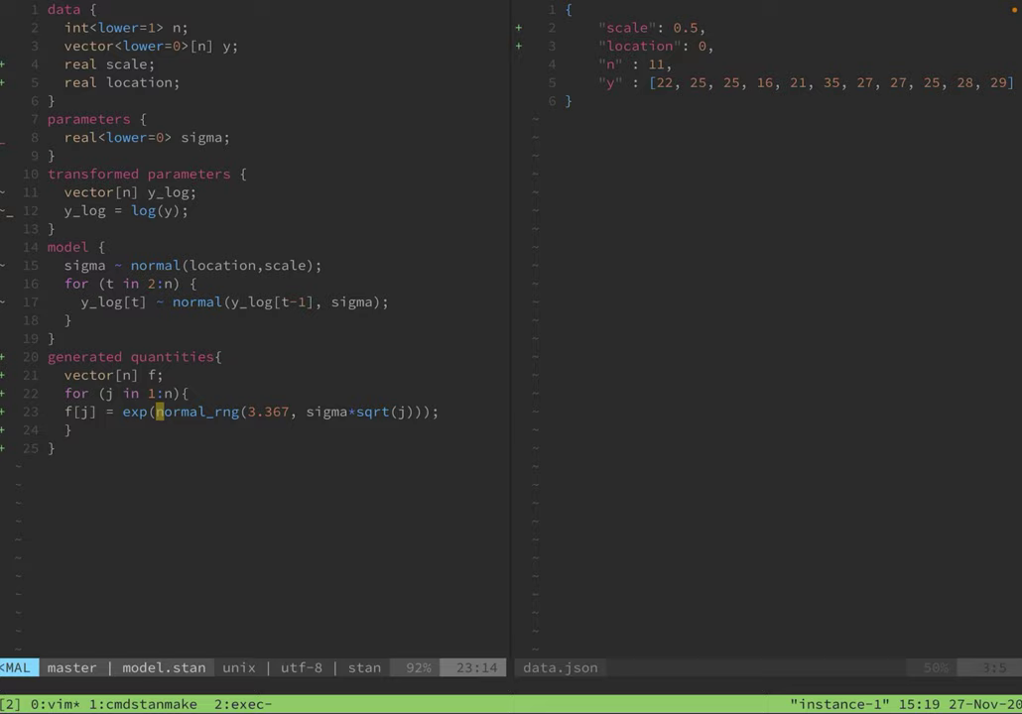
key("e")
key("l")
key("l")
key("l")
key("l")
key("l")
key("l")
key("l")
key("l")
key("l")
key("l")
key("l")
key("k")
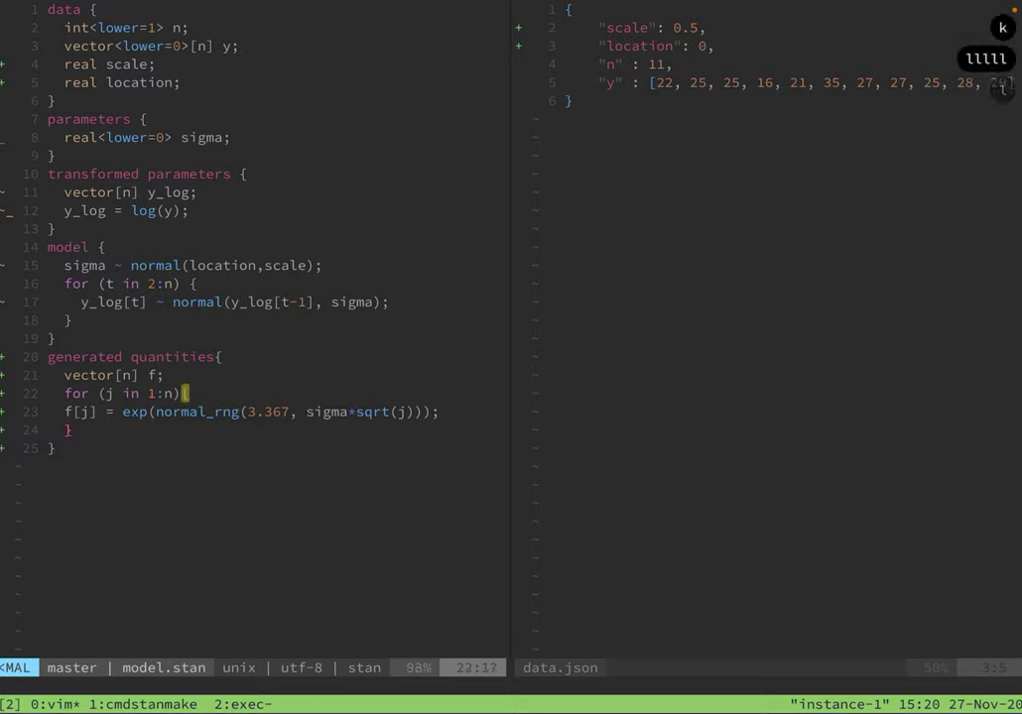
key("h")
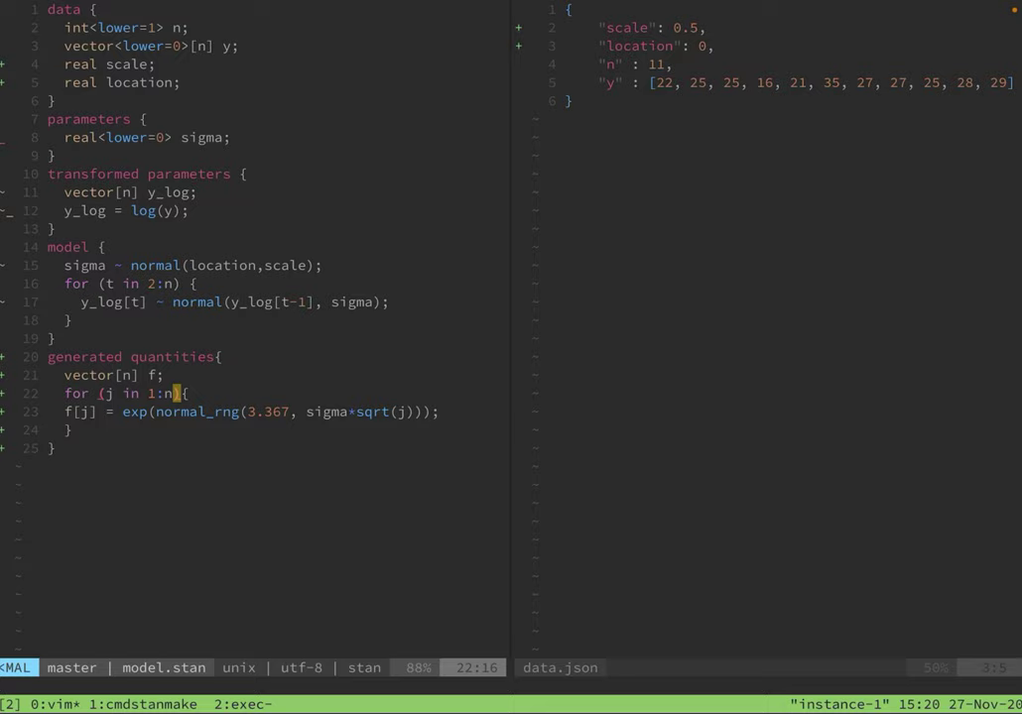
key("j")
key("T")
key("equal")
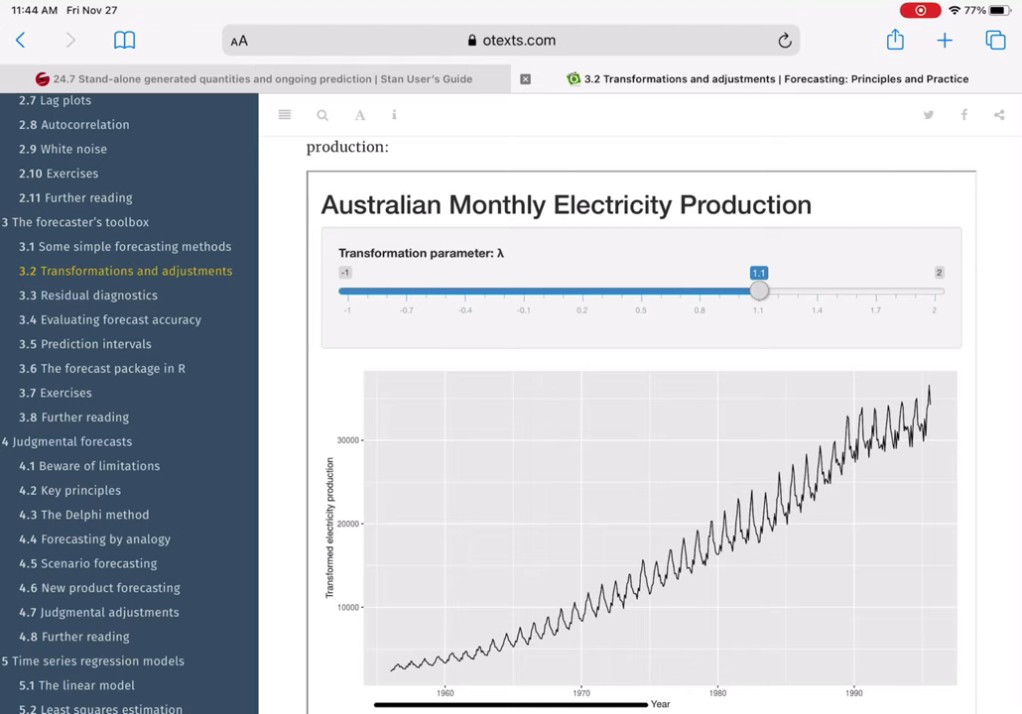
Step: Drag the λ slider from 1.1 down to -1 on the electricity production chart
mouse_move(758, 291)
left_mouse_down()
mouse_move(484, 291)
mouse_move(914, 291)
left_mouse_up()
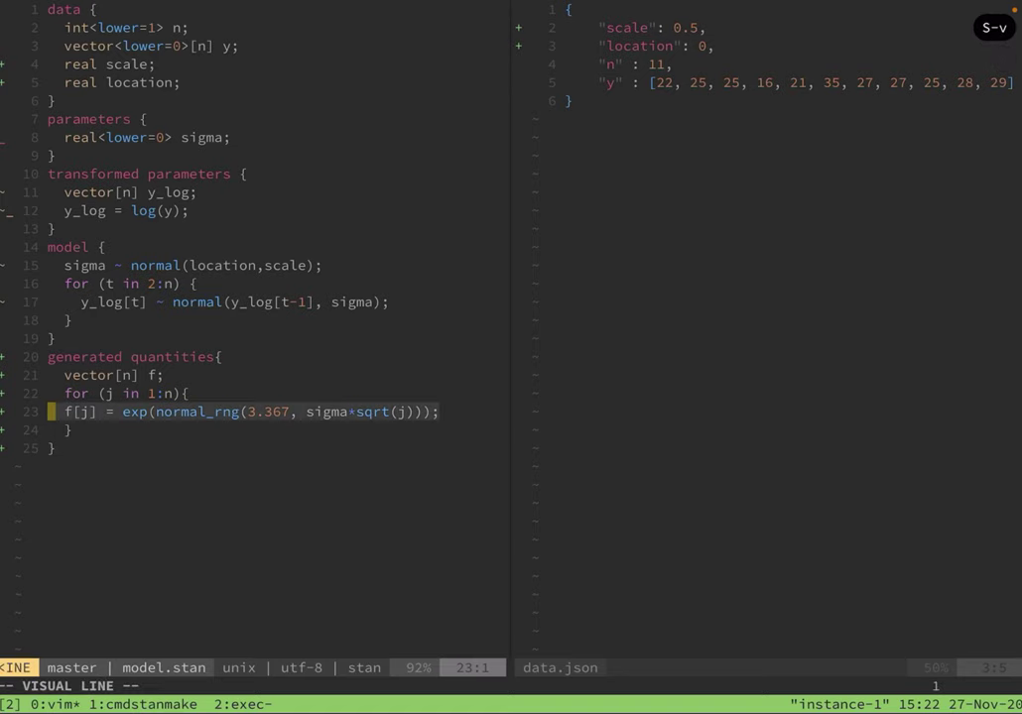
key("shift+v")
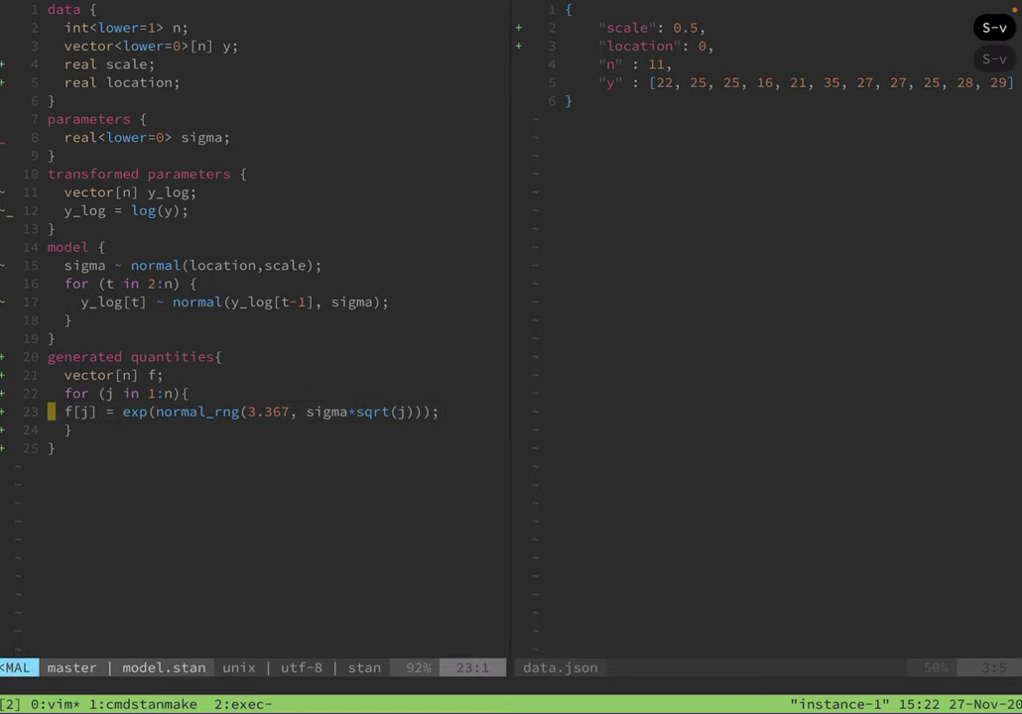
key("k")
key("shift+v")
key("j")
key("j")
key("shift+v")
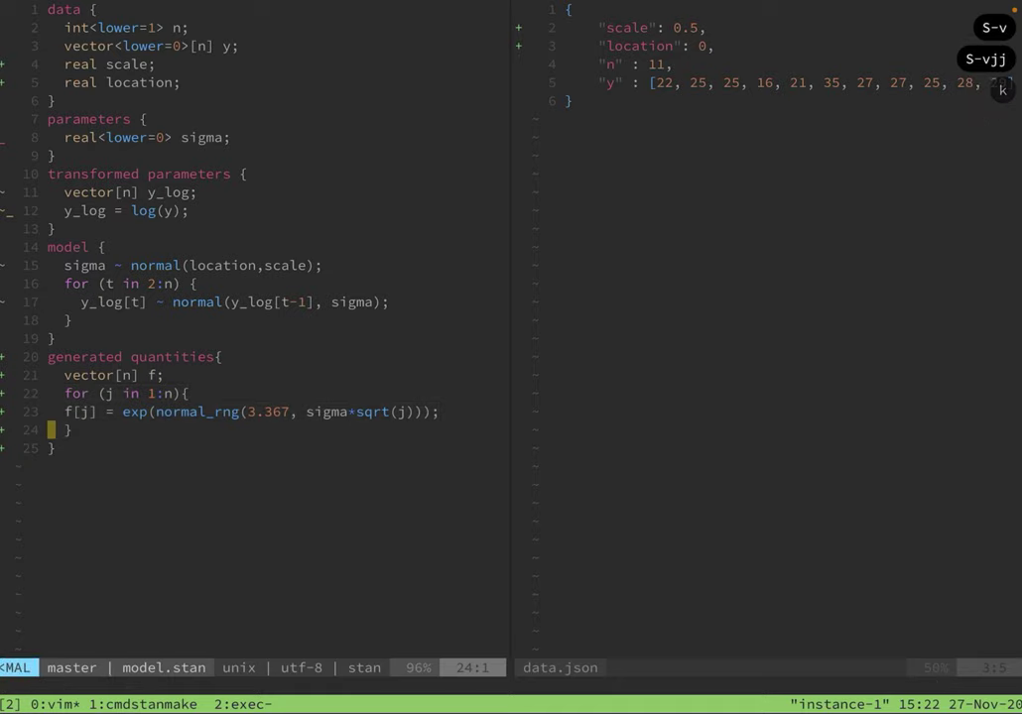
key("k")
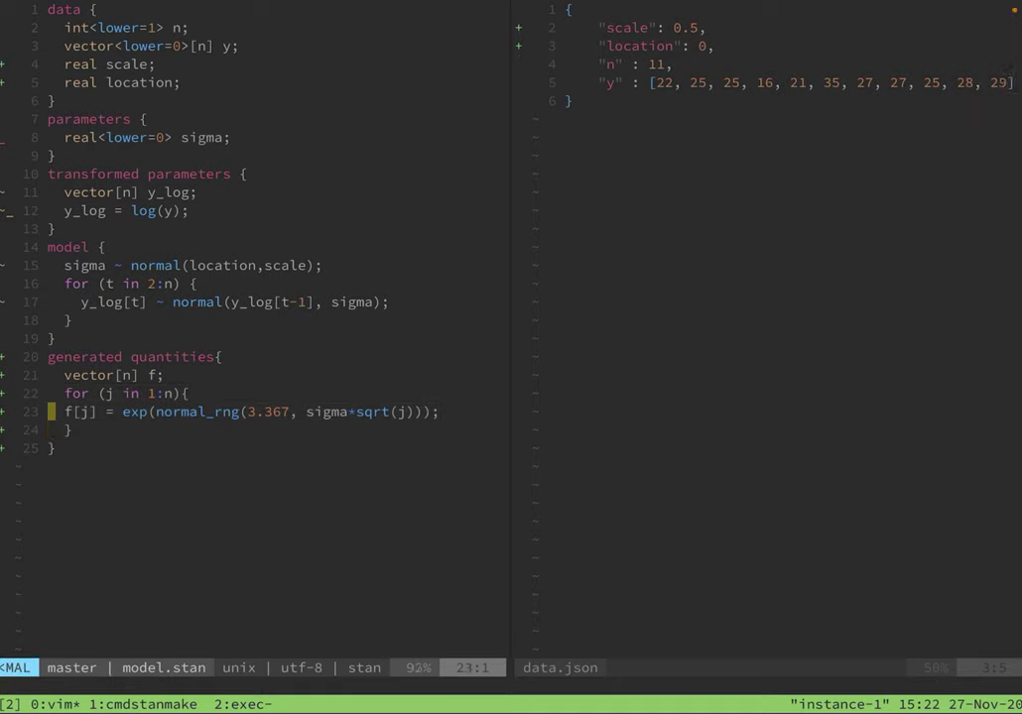
key("k")
key("k")
key("k")
key("k")
key("k")
key("k")
key("k")
key("k")
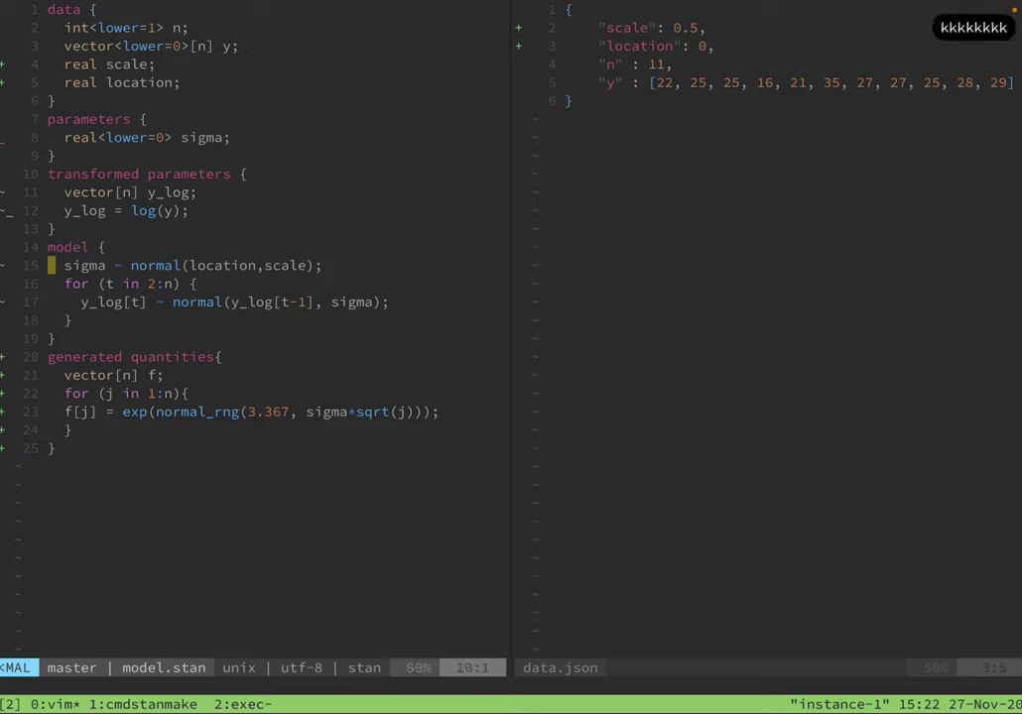
key("k")
key("j")
key("shift+v")
key("j")
key("j")
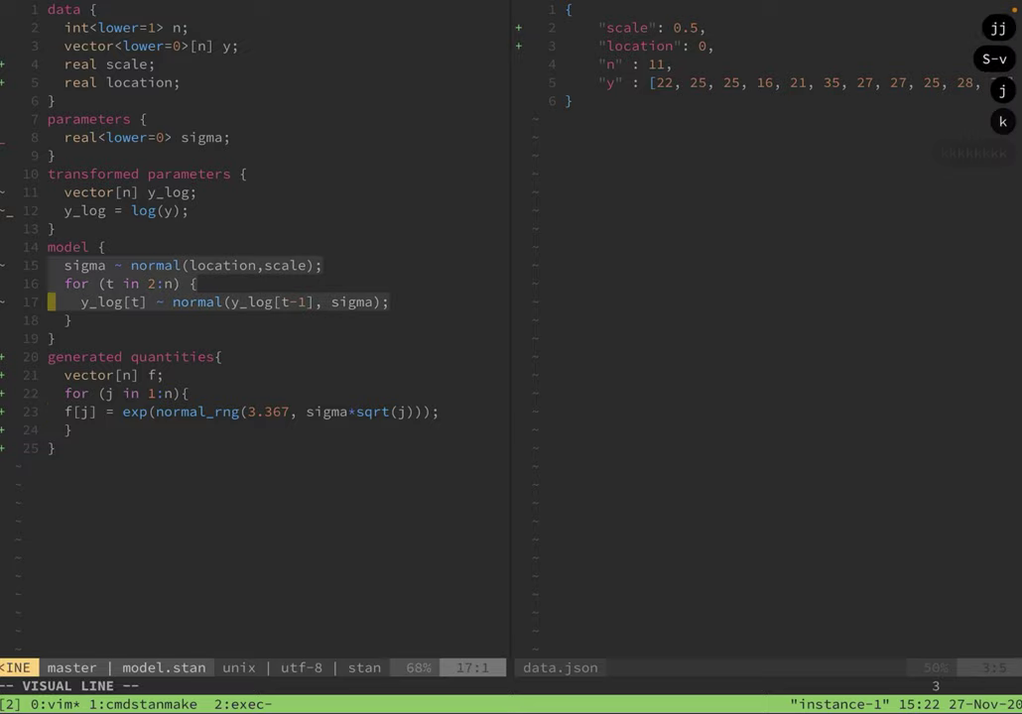
key("j")
key("shift+v")
key("k")
key("k")
key("k")
key("k")
key("shift+v")
key("j")
key("j")
key("j")
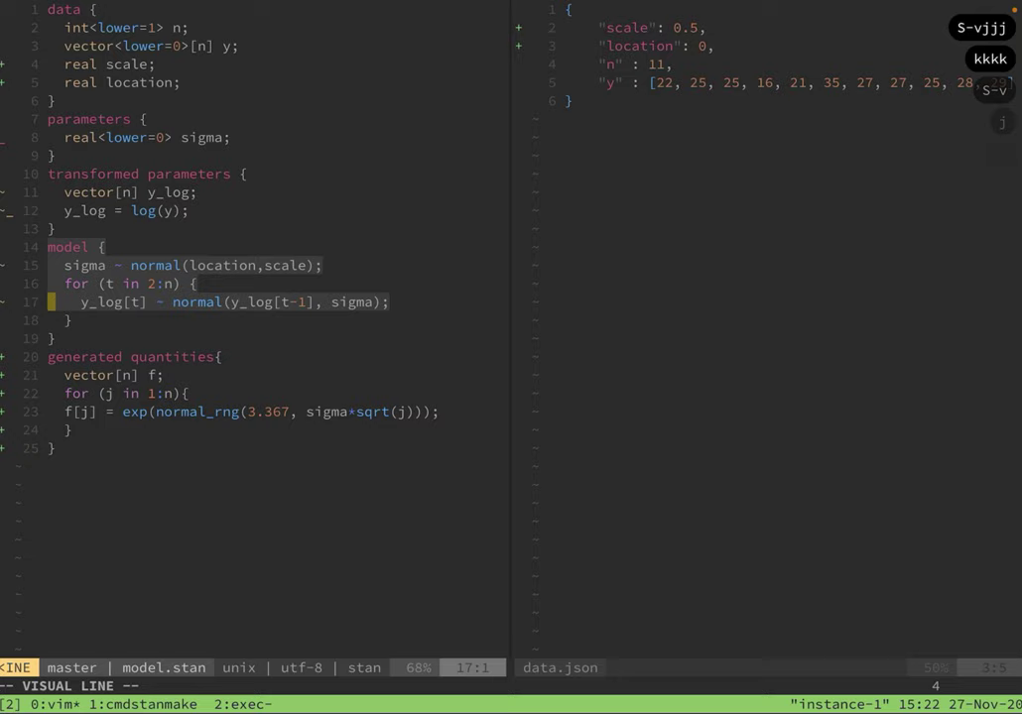
key("j")
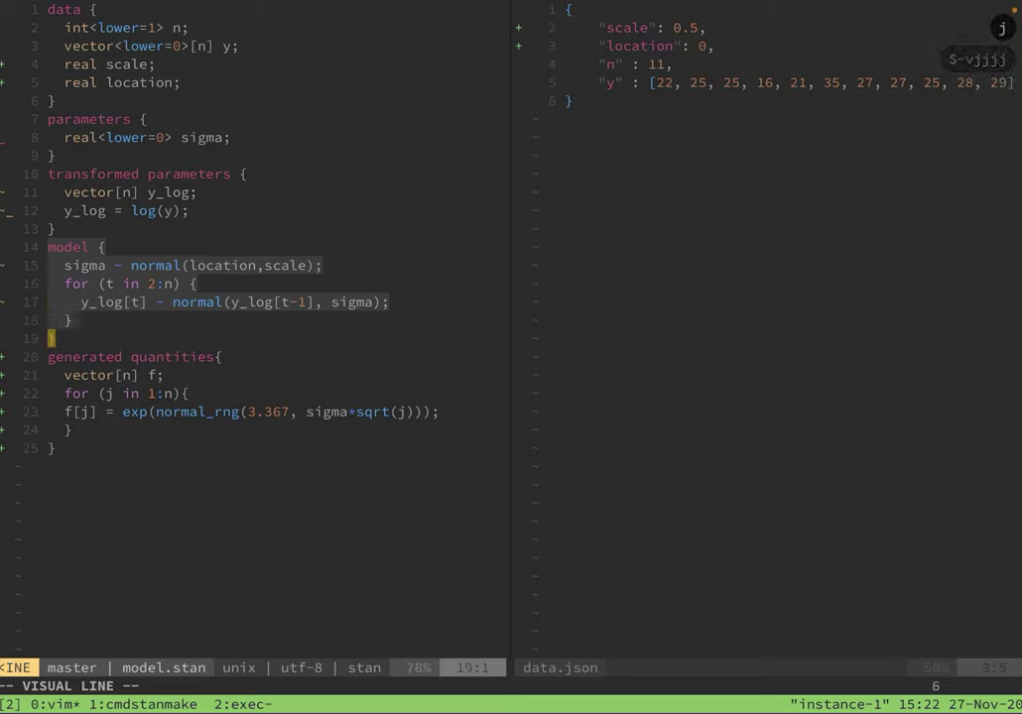
key("k")
key("k")
key("k")
key("shift+v")
key("ctrl+l")
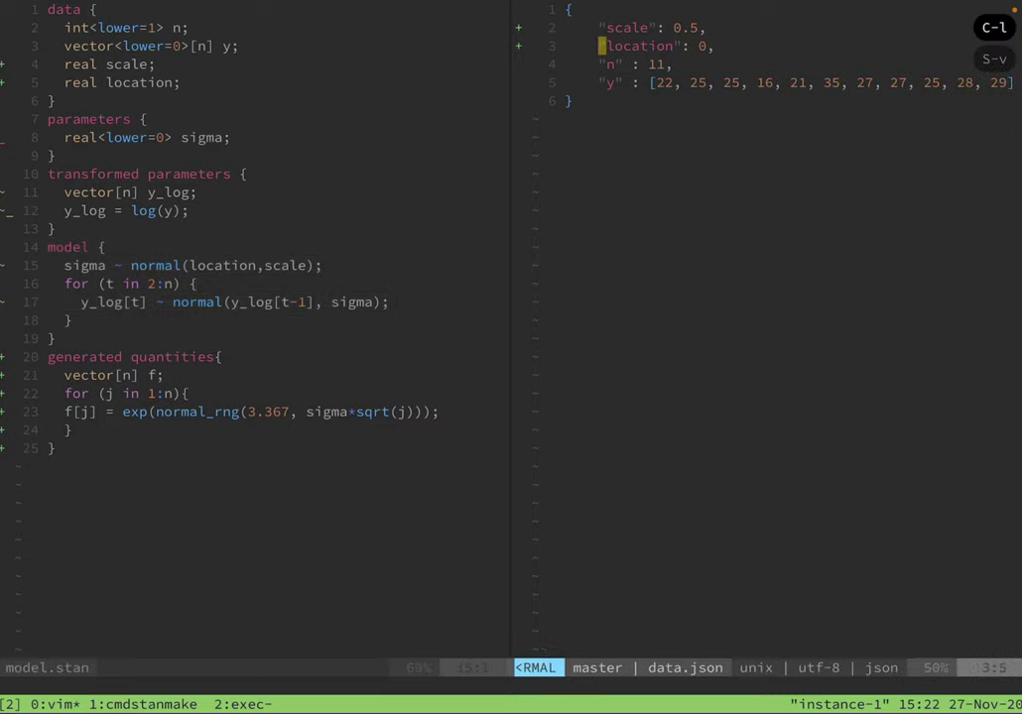
key("k")
key("shift+v")
key("j")
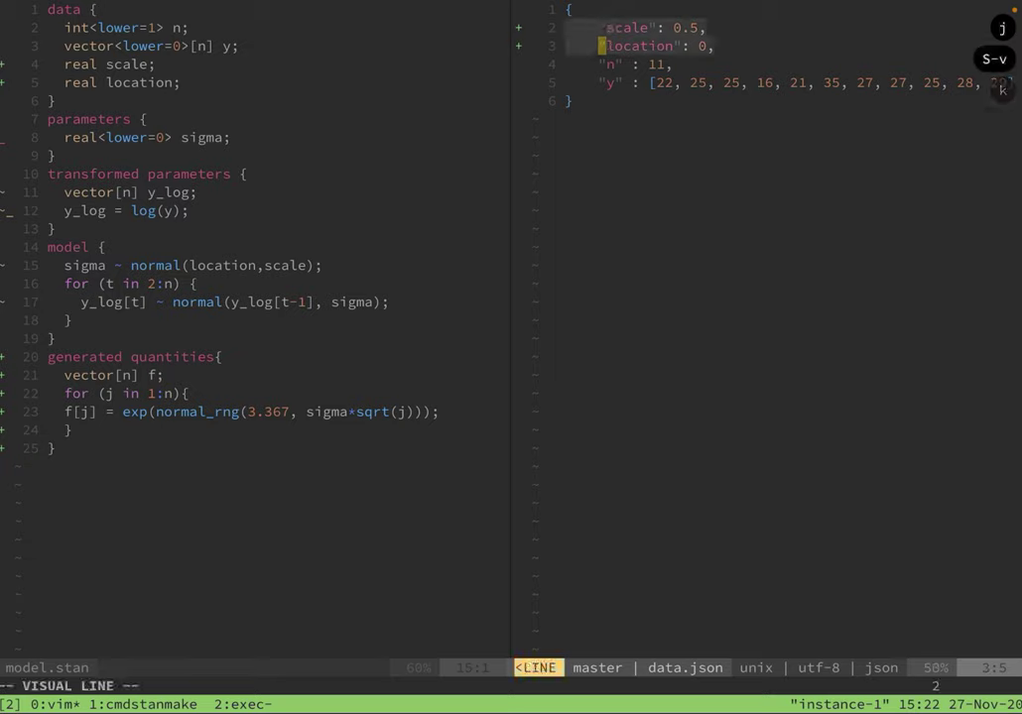
key("BackSpace")
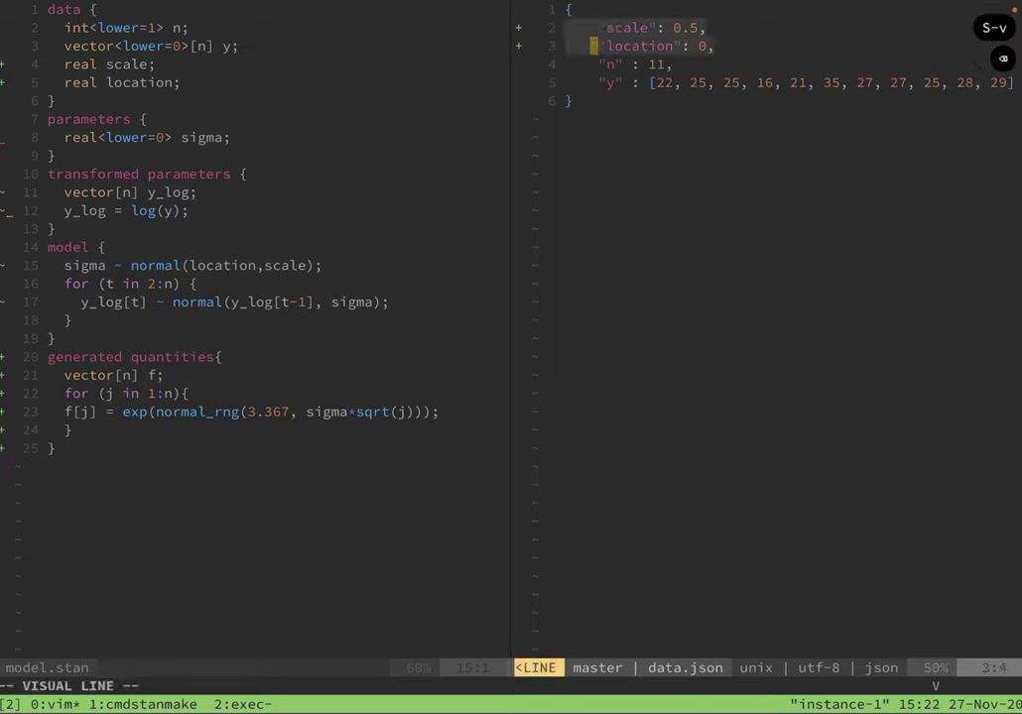
key("Escape")
key("ctrl+w")
key("h")
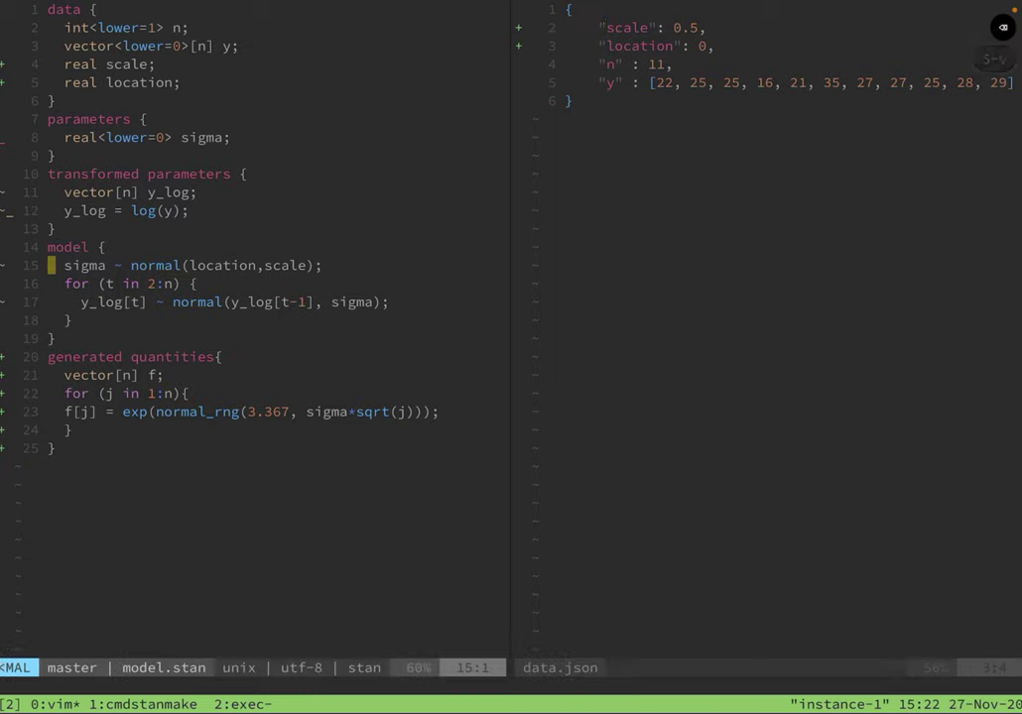
key("w")
key("w")
key("w")
key("w")
key("w")
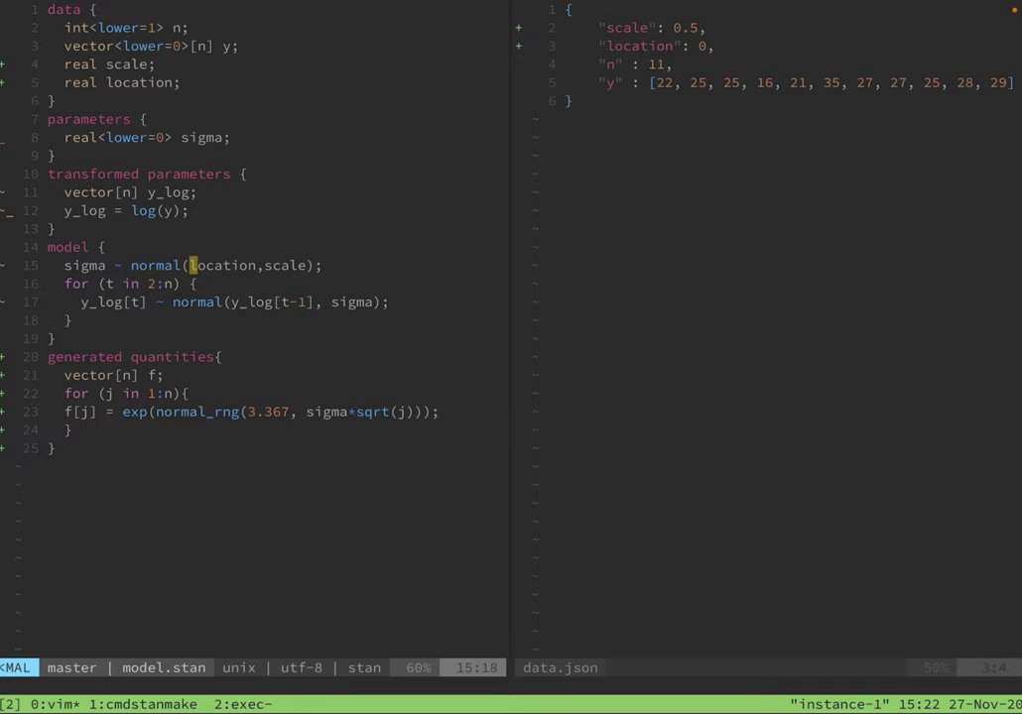
key("ctrl+l")
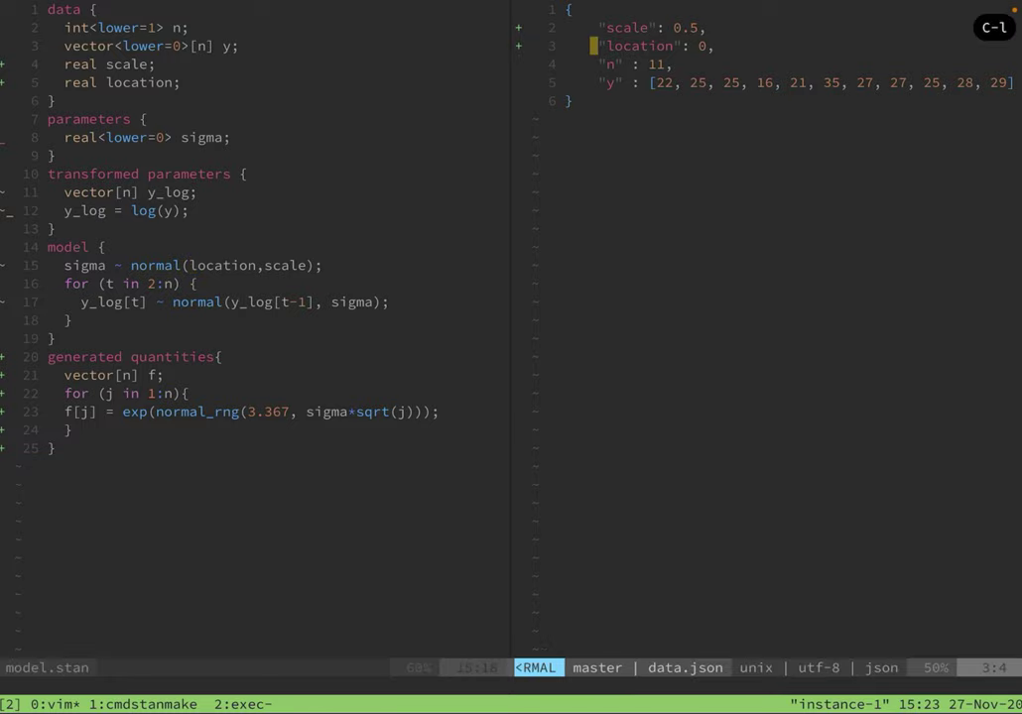
key("ctrl+h")
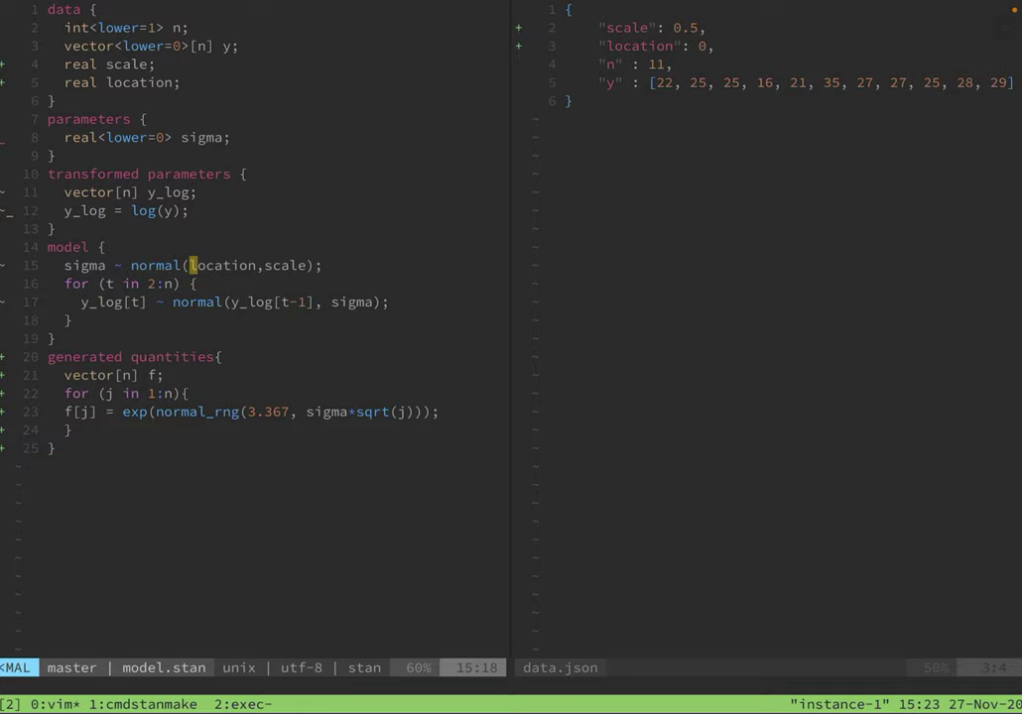
key("ctrl+l")
key("k")
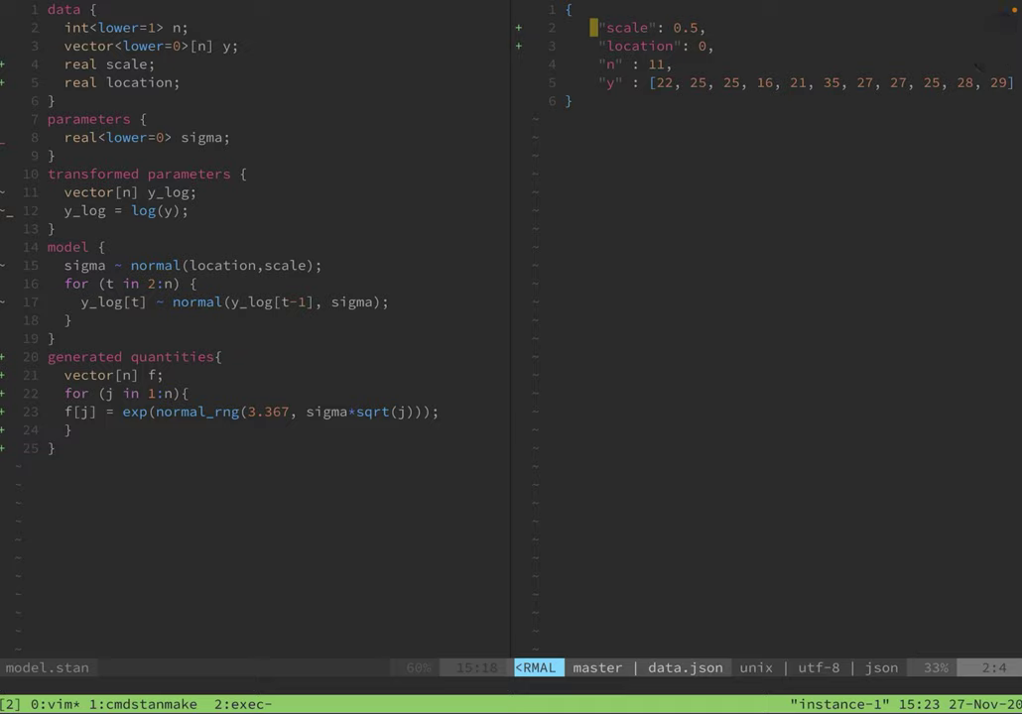
key("ctrl+h")
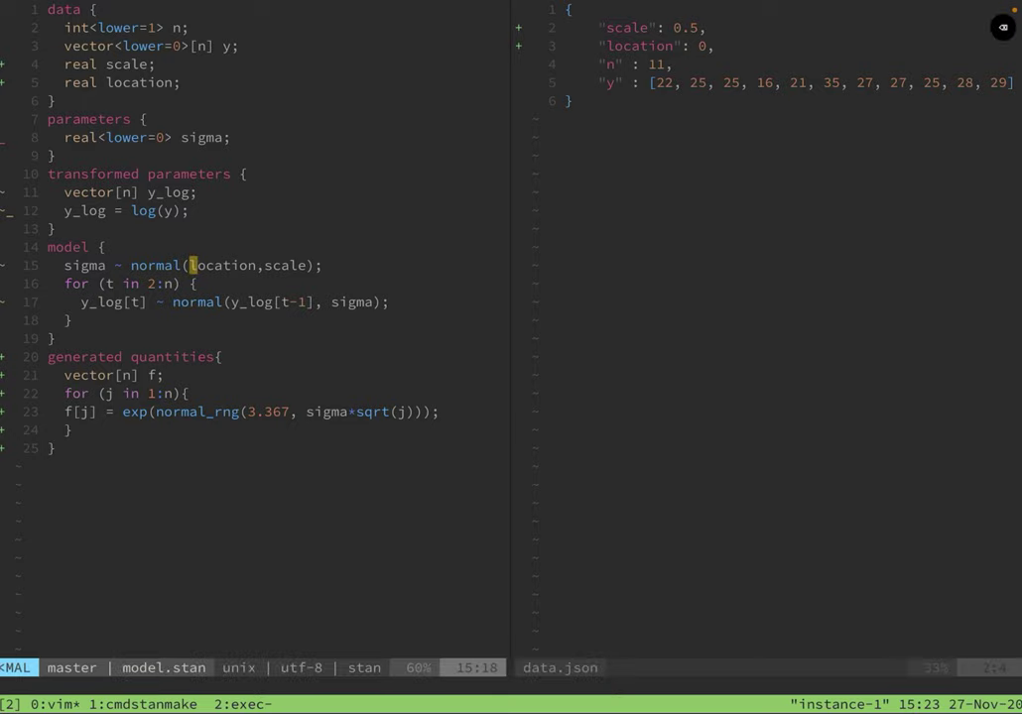
key("ctrl+l")
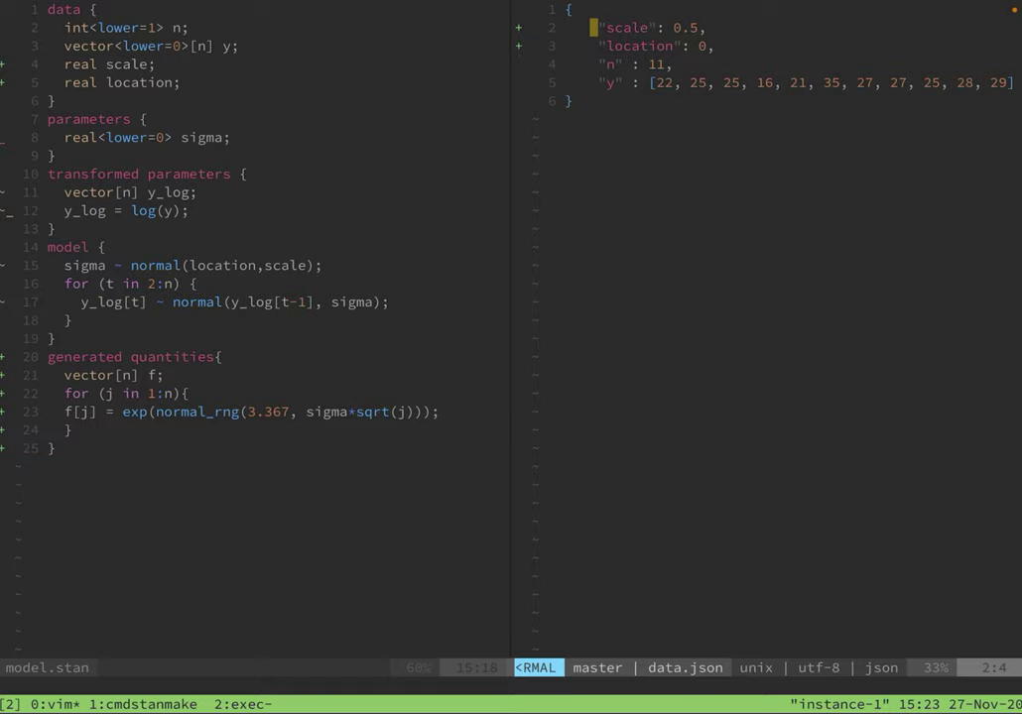
key("ctrl+h")
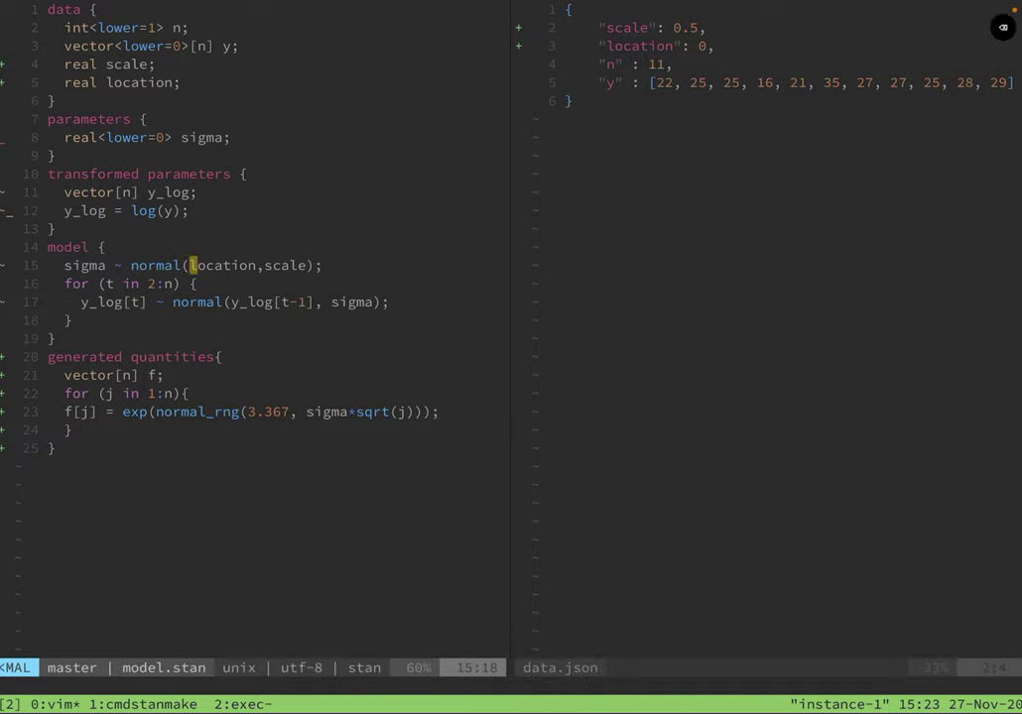
key("ctrl+l")
key("ctrl+h")
key("j")
key("j")
key("0")
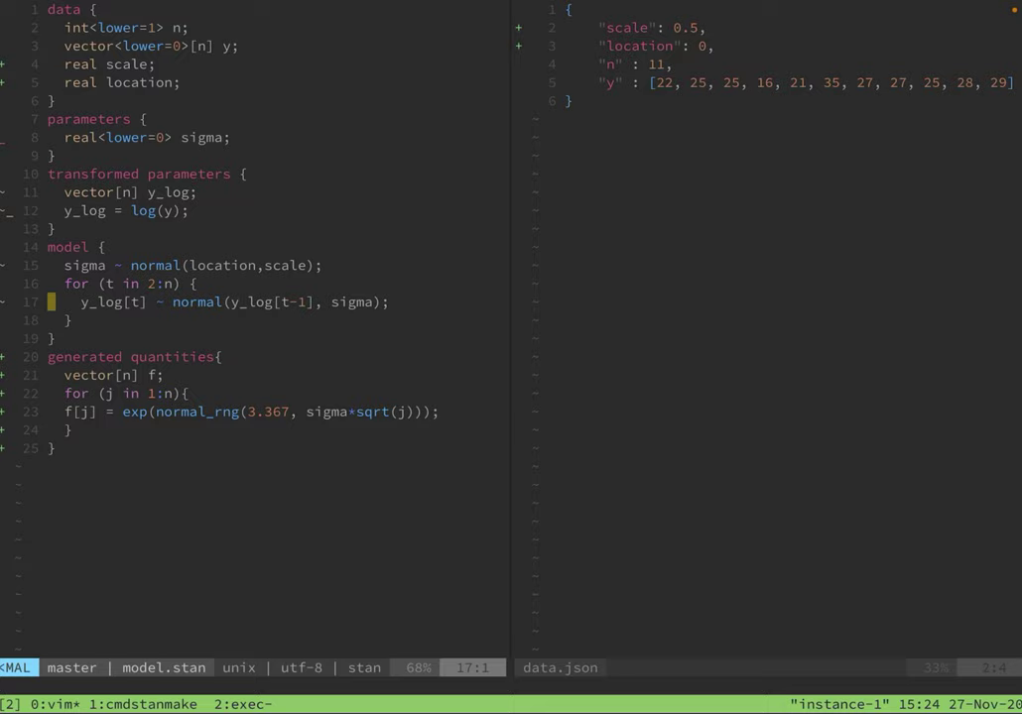
key("k")
key("k")
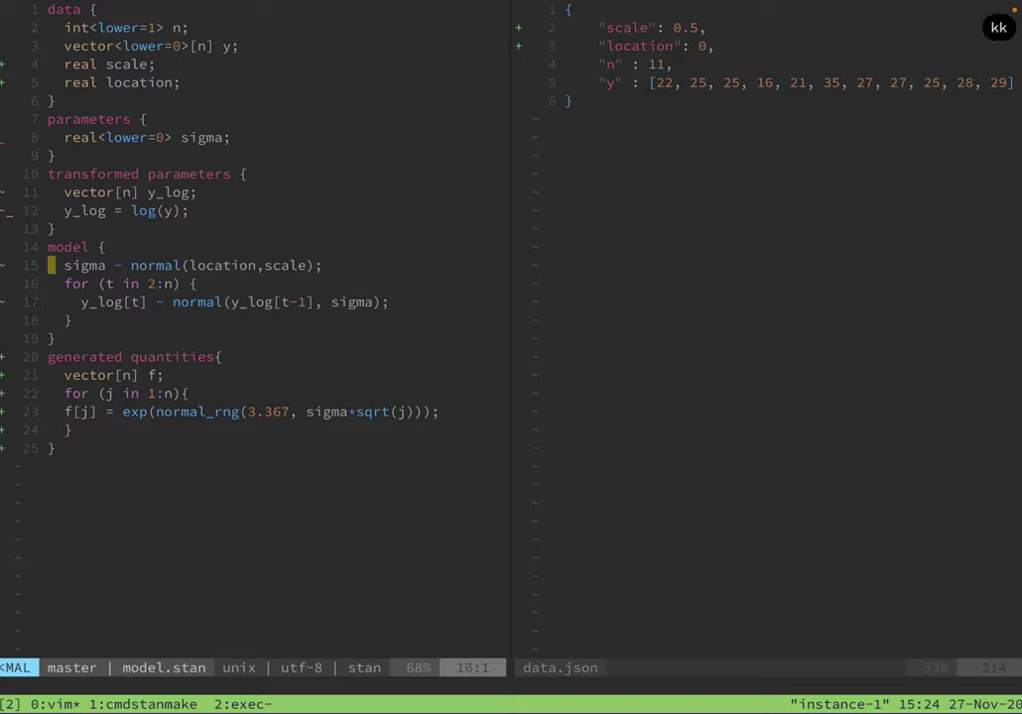
key("w")
key("w")
key("w")
key("w")
key("w")
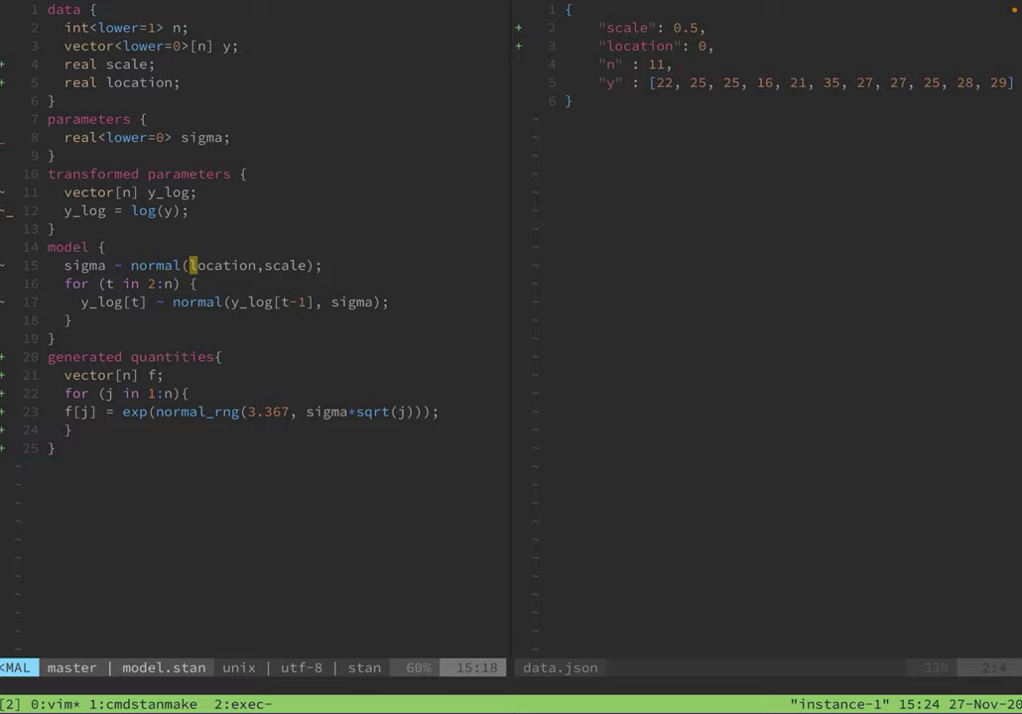
key("j")
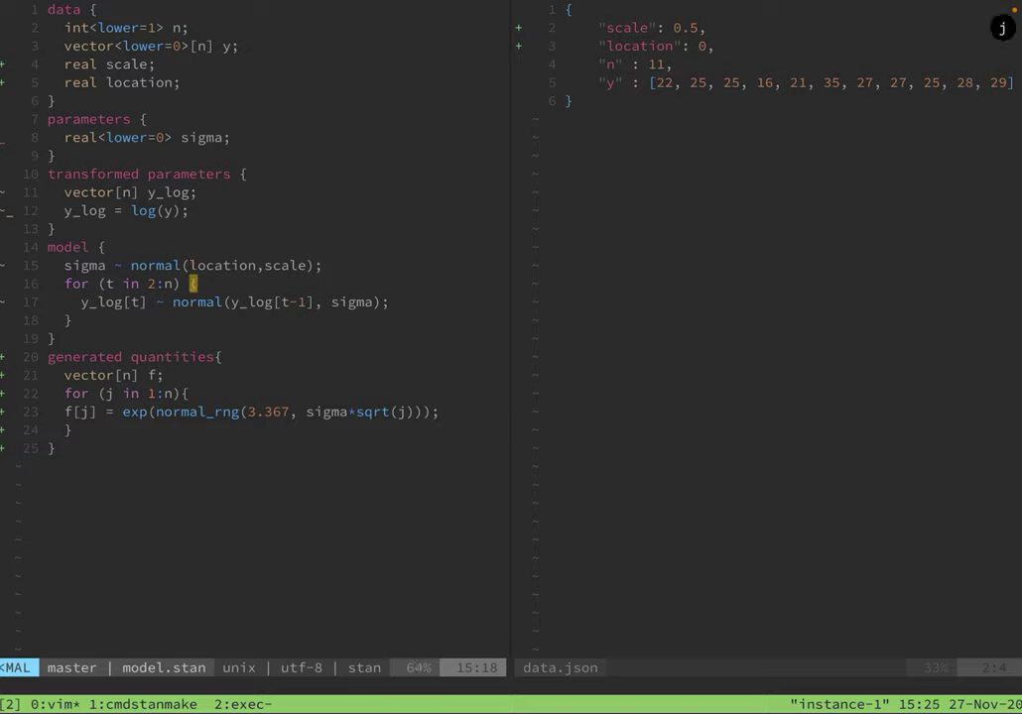
key("shift+v")
key("j")
key("j")
key("shift+v")
key("k")
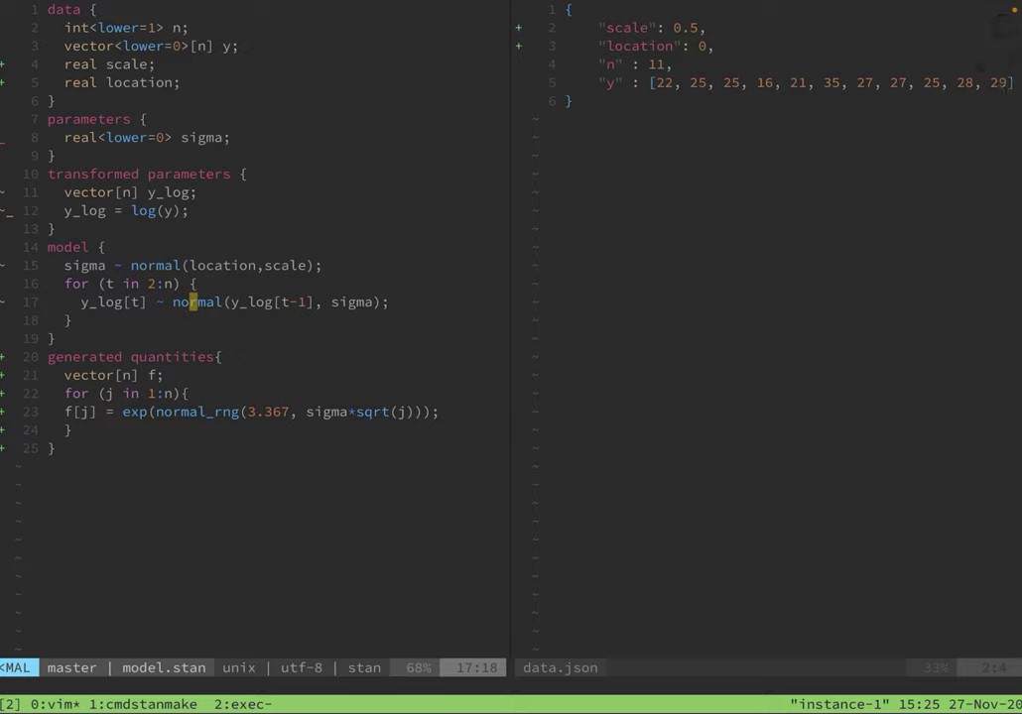
key("k")
key("k")
key("asciicircum")
key("v")
key("e")
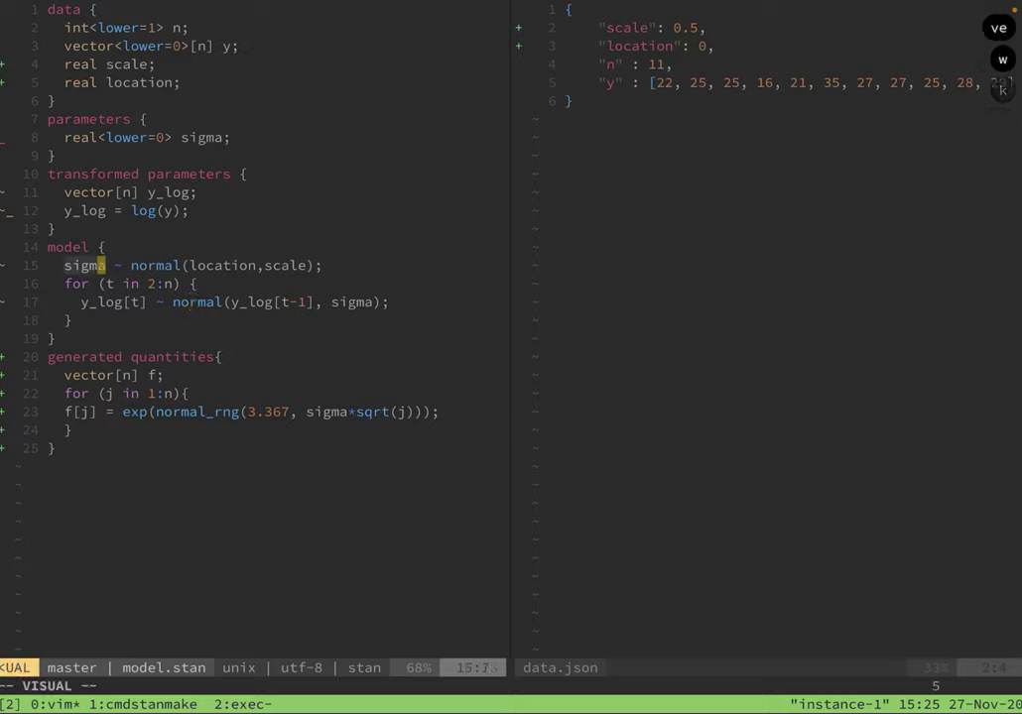
key("shift+v")
key("shift+v")
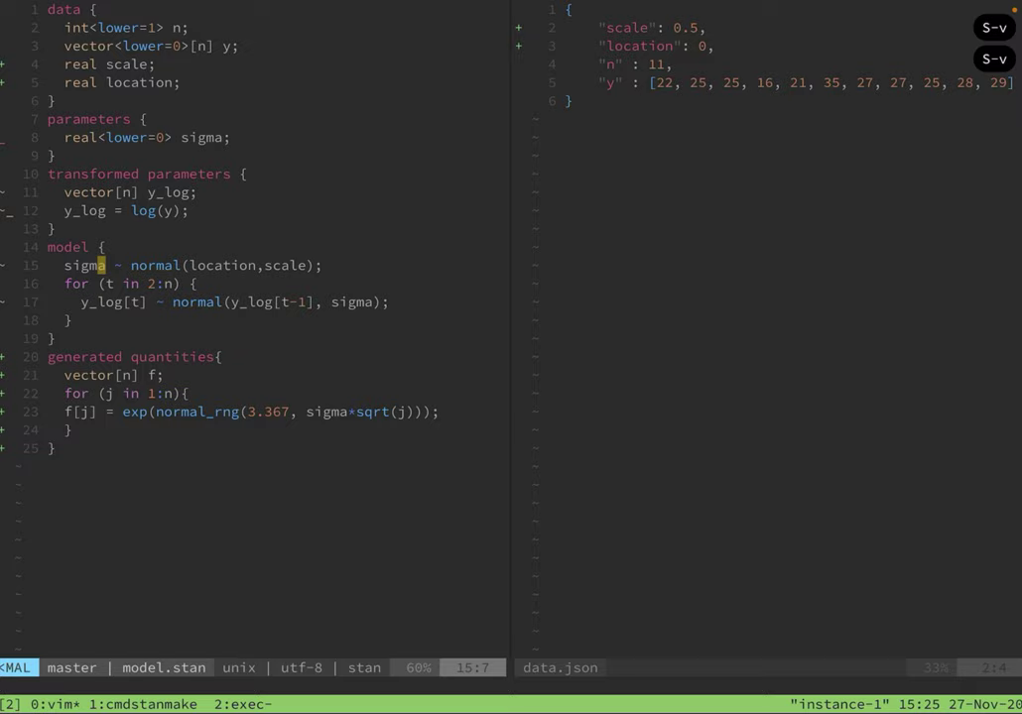
key("0")
key("j")
key("j")
key("shift+v")
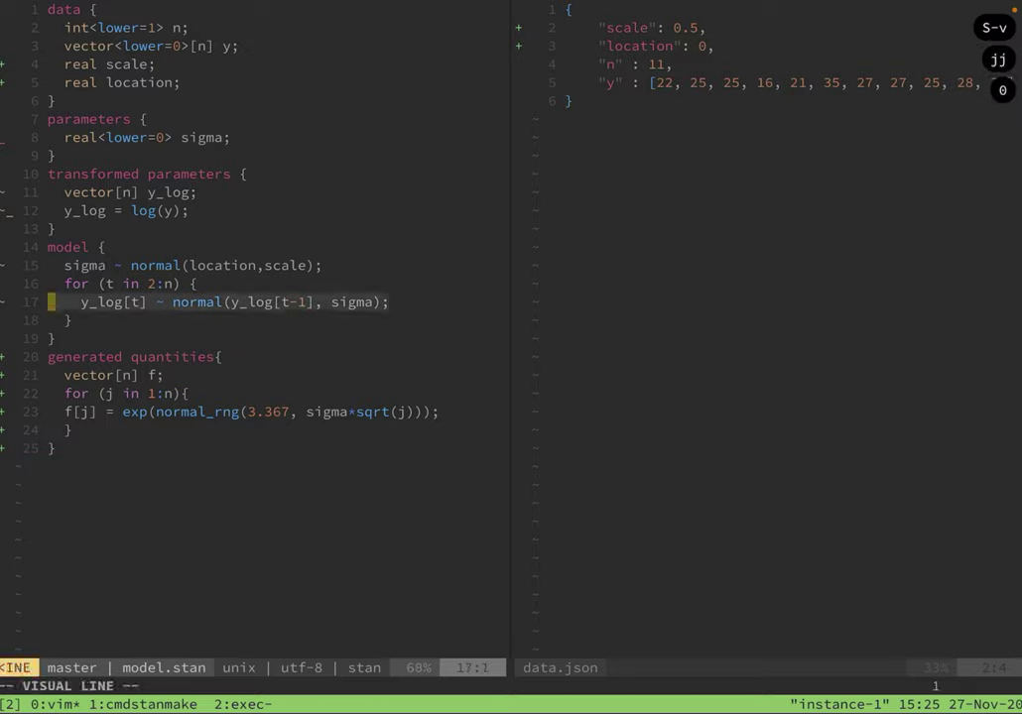
key("shift+v")
key("k")
key("k")
key("k")
key("k")
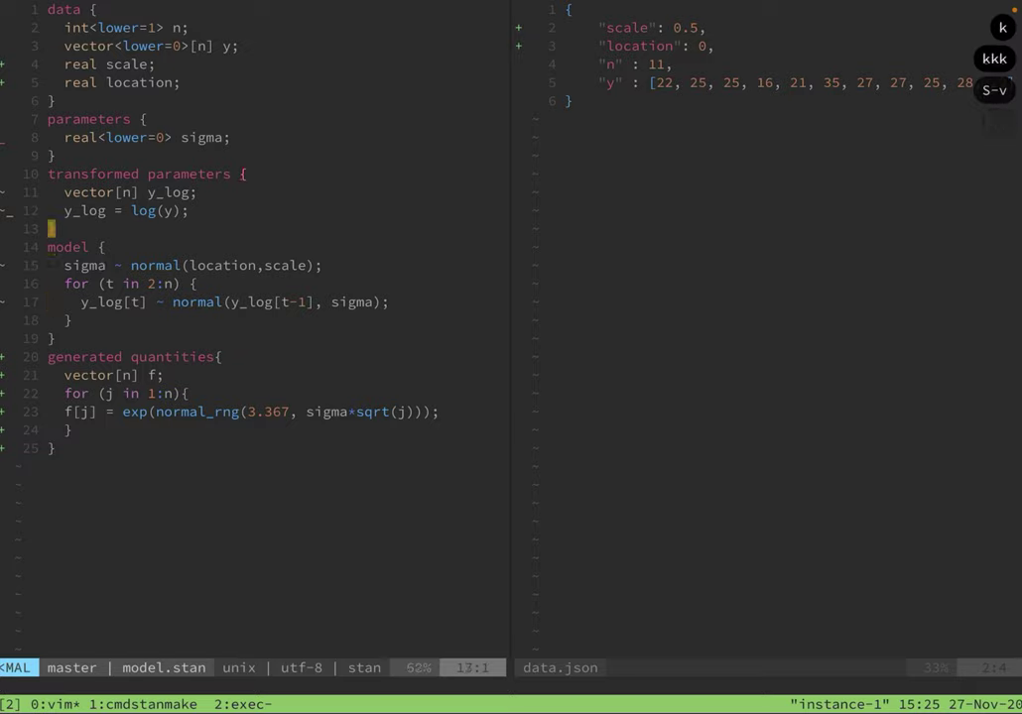
key("k")
key("k")
key("k")
key("shift+v")
key("j")
key("j")
key("j")
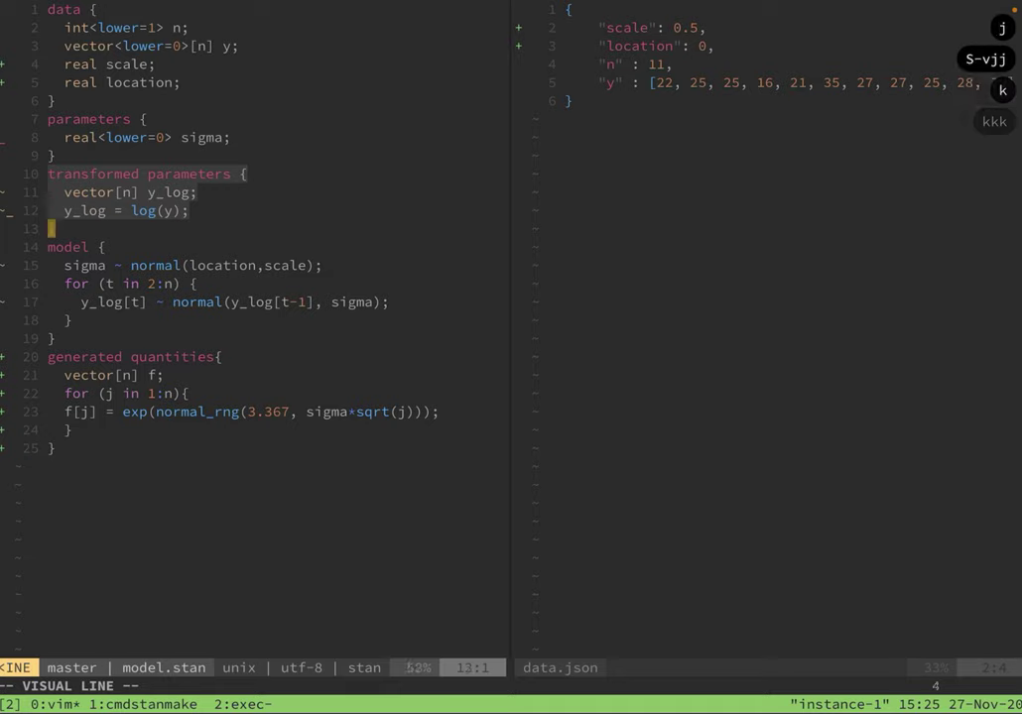
key("k")
key("shift+v")
key("k")
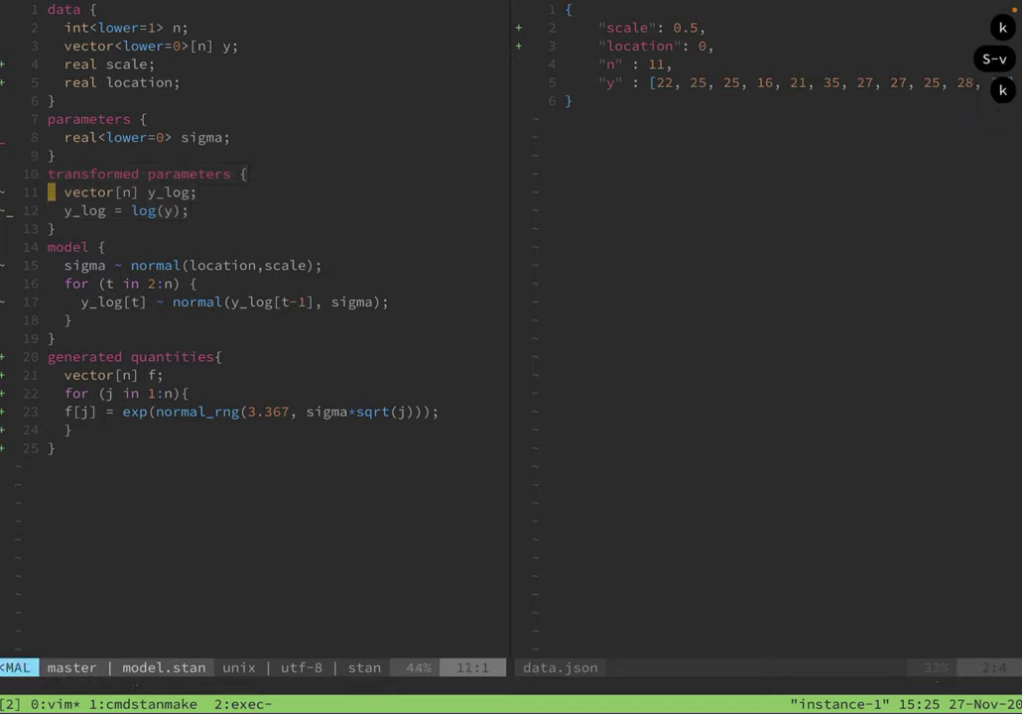
key("j")
key("shift+v")
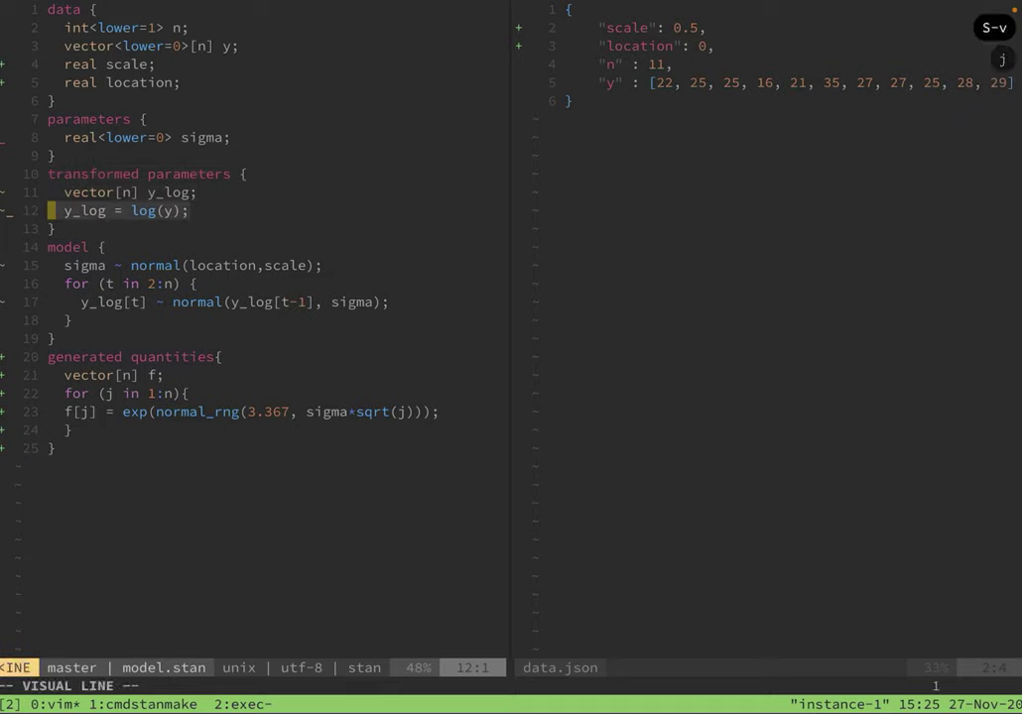
key("shift+v")
key("k")
key("k")
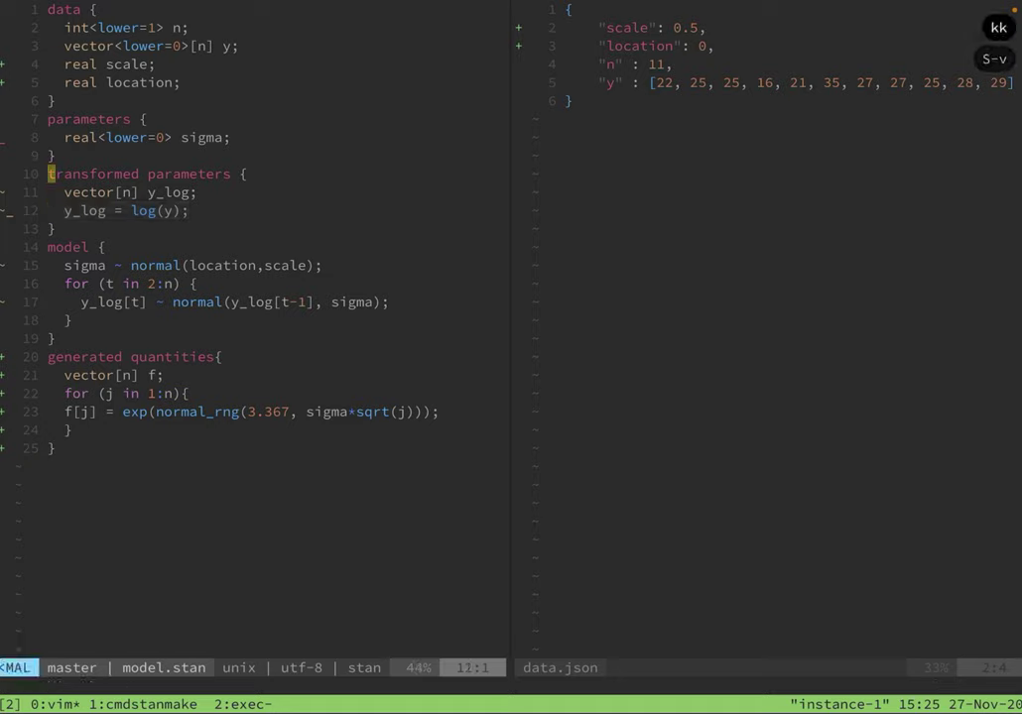
key("k")
key("k")
key("shift+v")
key("shift+v")
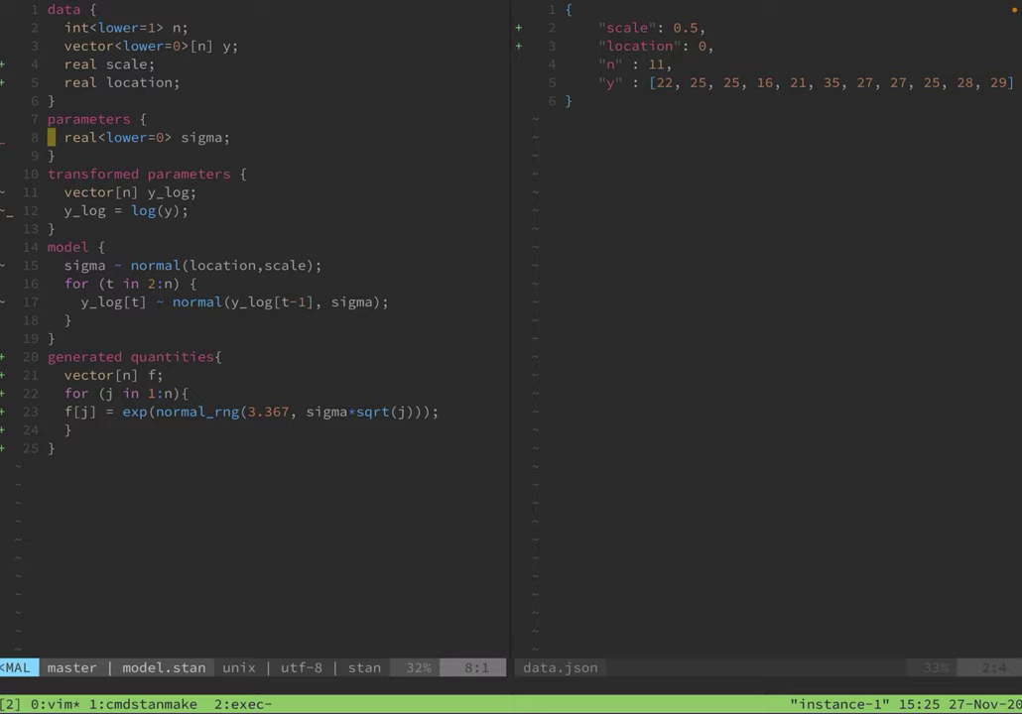
key("j")
key("j")
key("j")
key("j")
key("j")
key("shift+v")
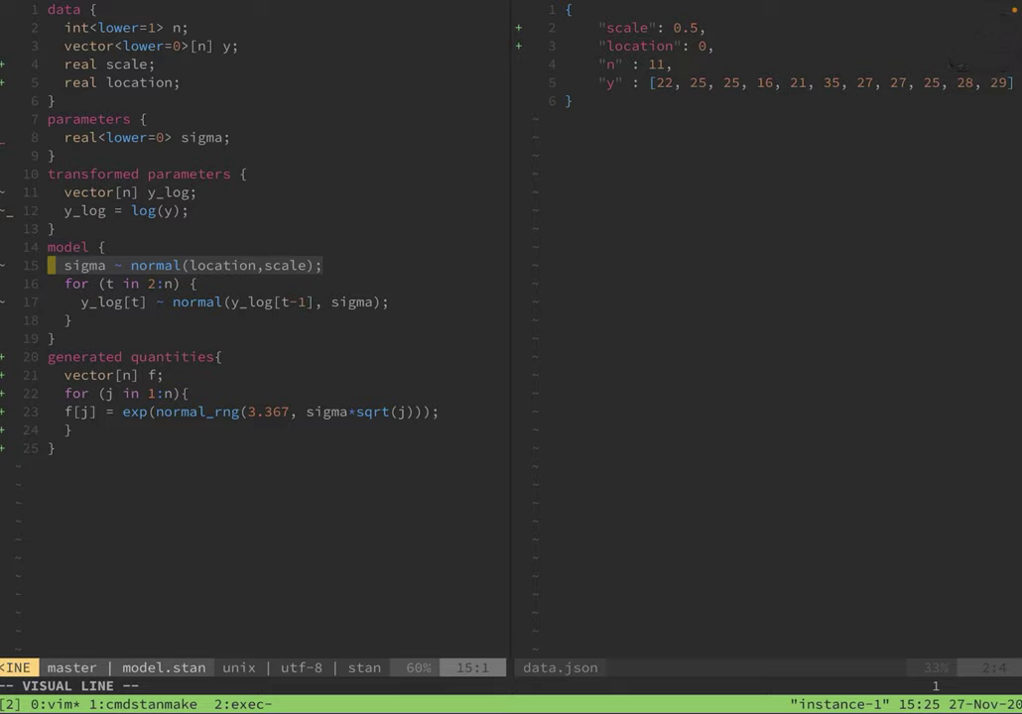
key("shift+v")
key("k")
key("k")
key("k")
key("k")
key("k")
key("shift+v")
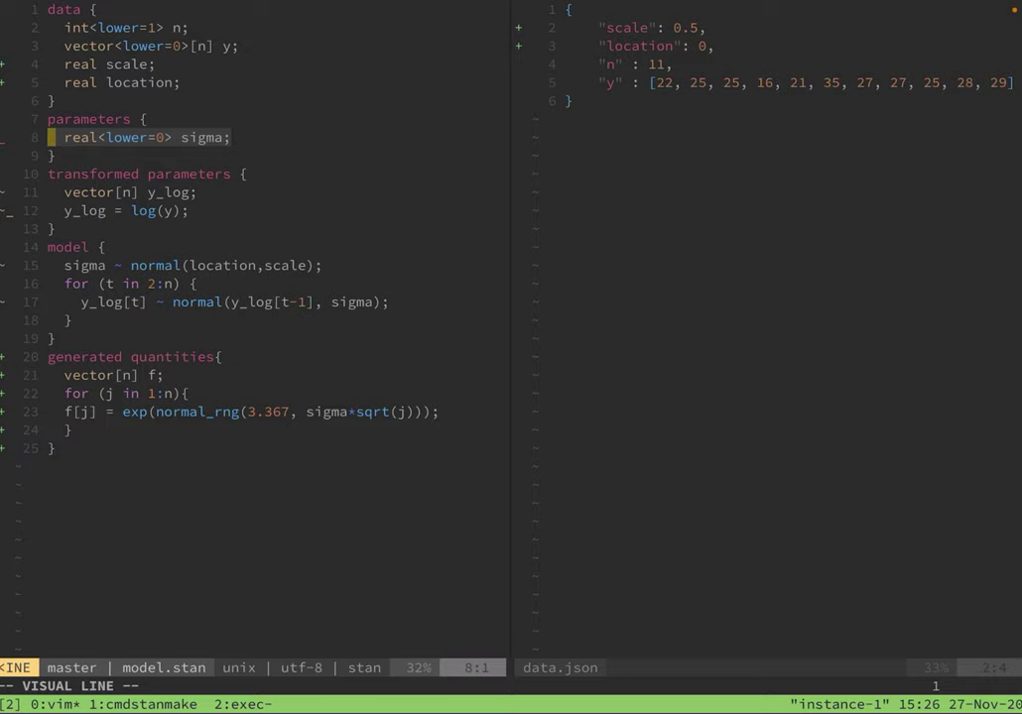
key("shift+v")
key("k")
key("k")
key("k")
key("k")
key("k")
key("k")
key("shift+v")
key("j")
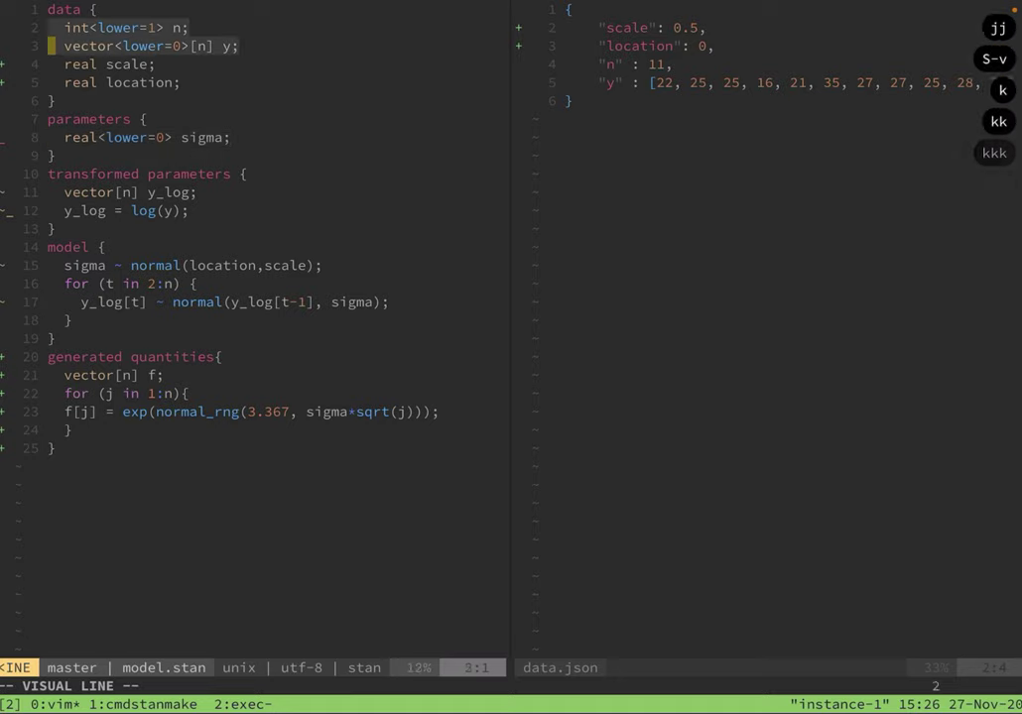
key("j")
key("j")
key("shift+v")
key("k")
key("k")
key("k")
key("shift+v")
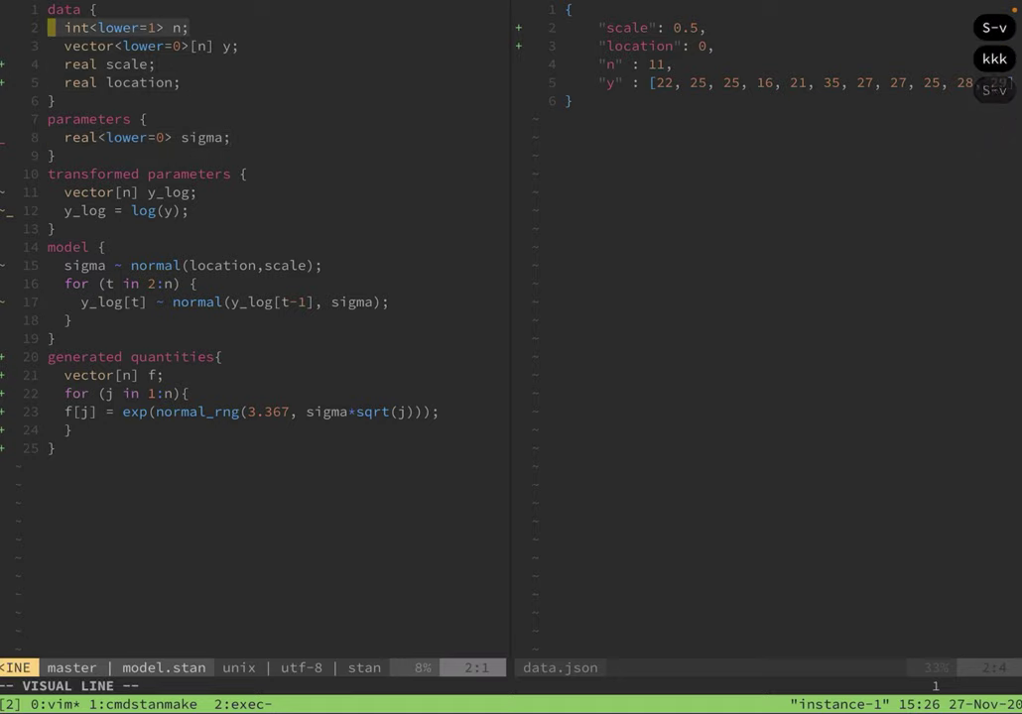
key("shift+v")
key("j")
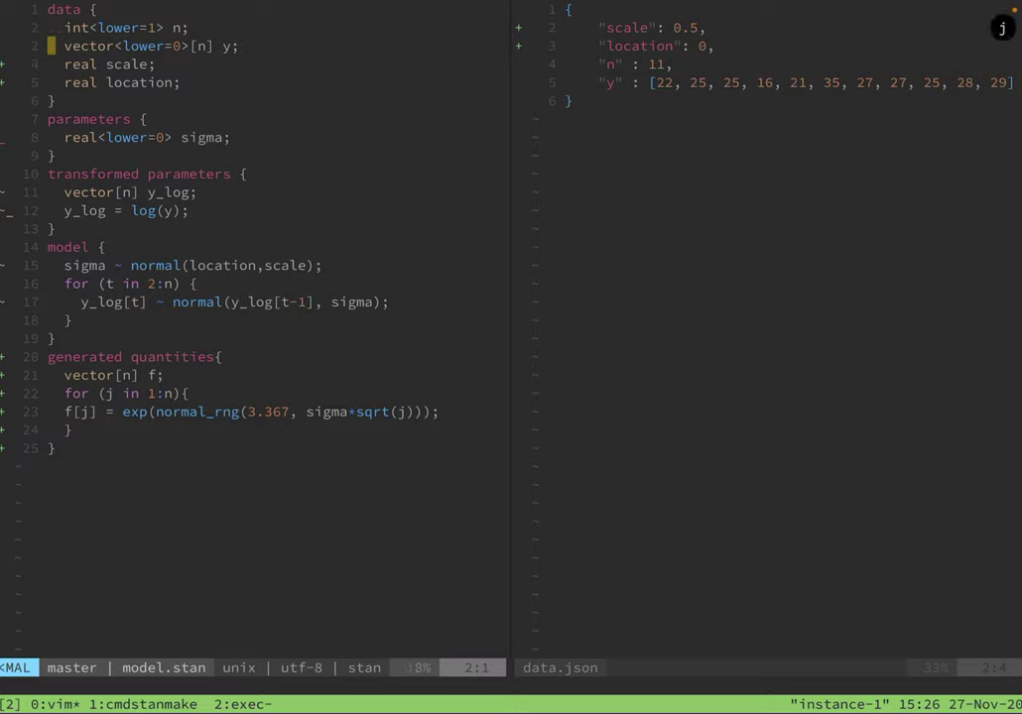
key("shift+v")
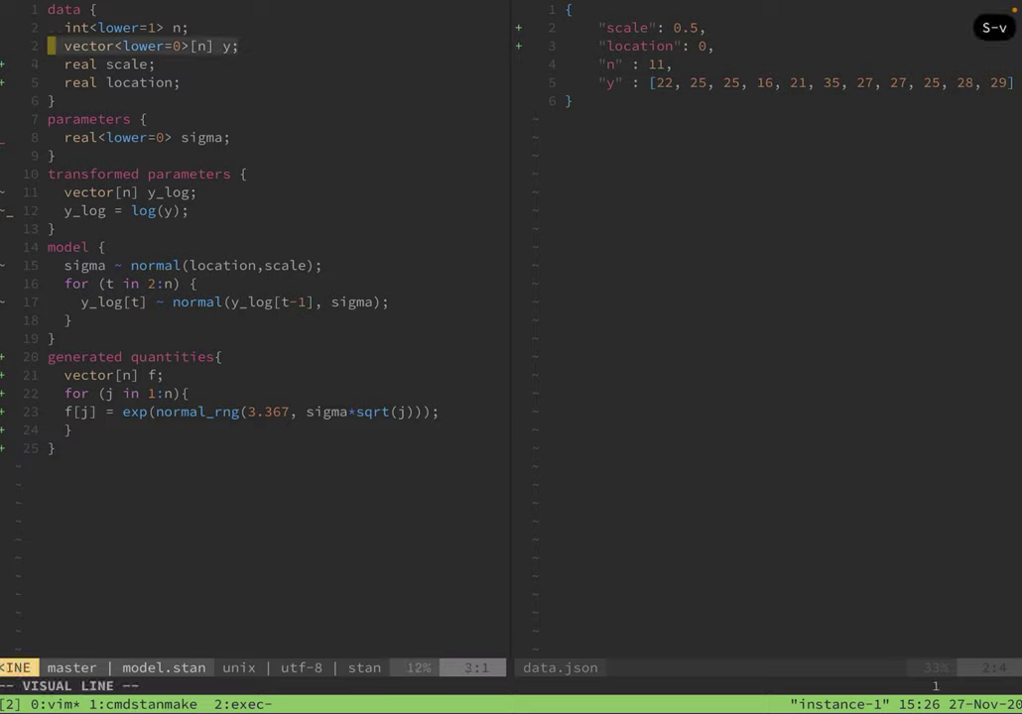
key("shift+v")
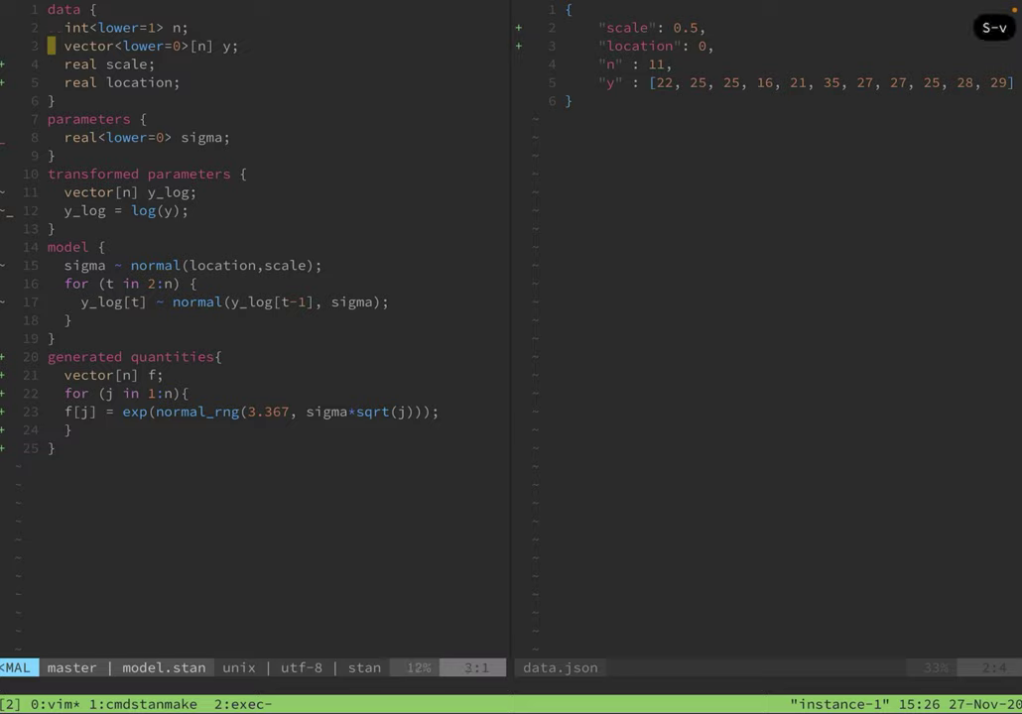
key("j")
key("shift+v")
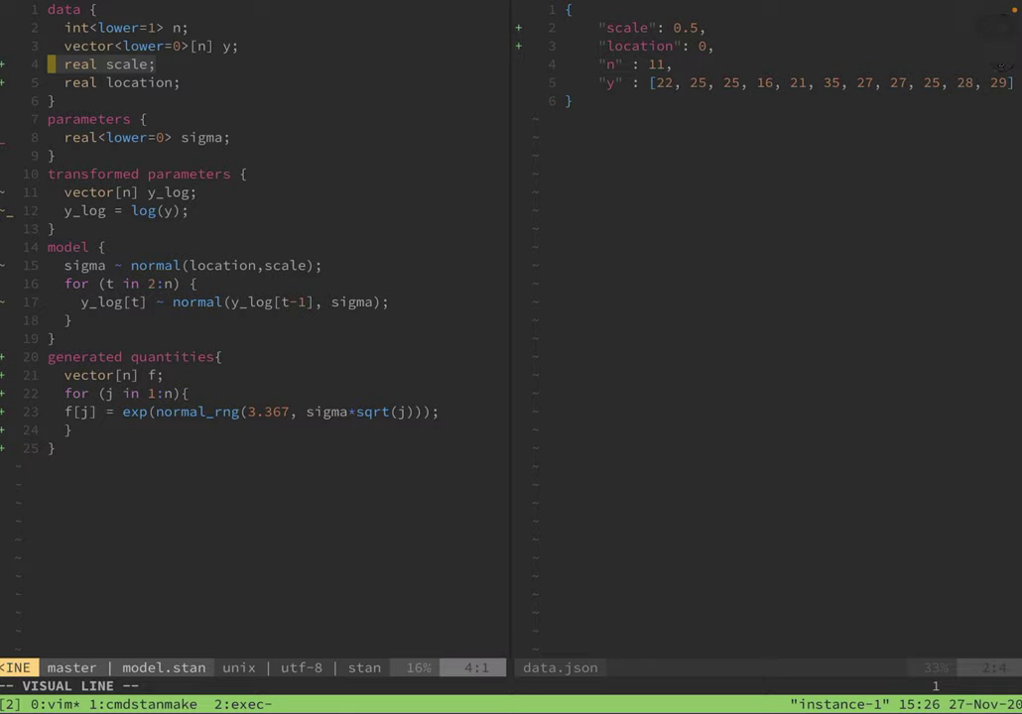
key("shift+v")
key("j")
key("shift+v")
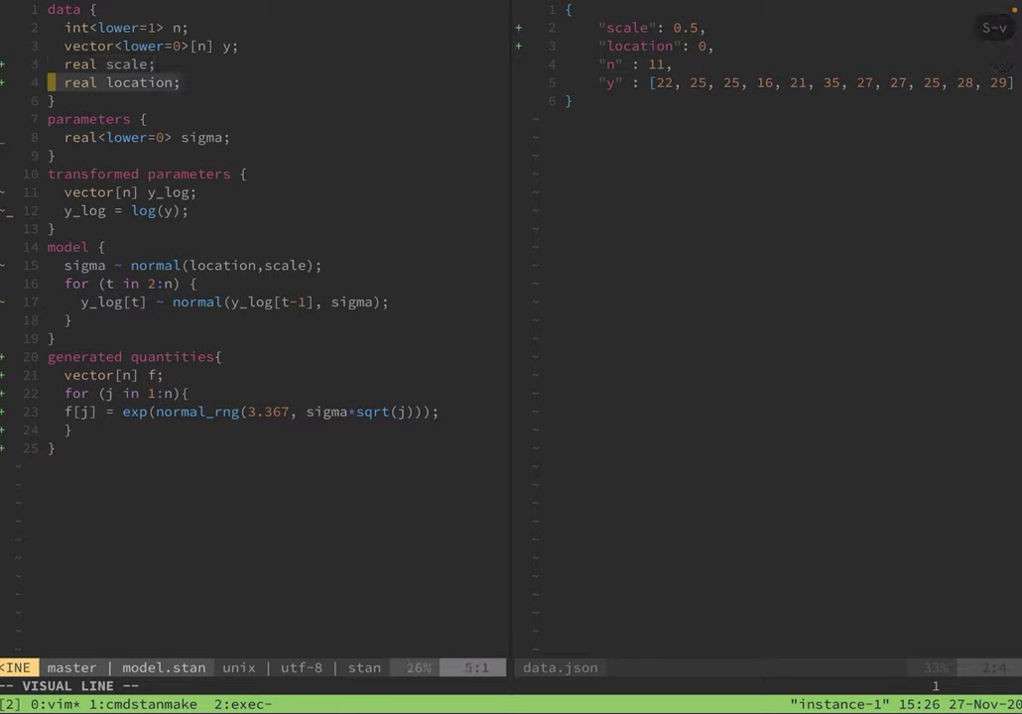
key("shift+v")
key("k")
key("j")
key("k")
key("shift+v")
key("j")
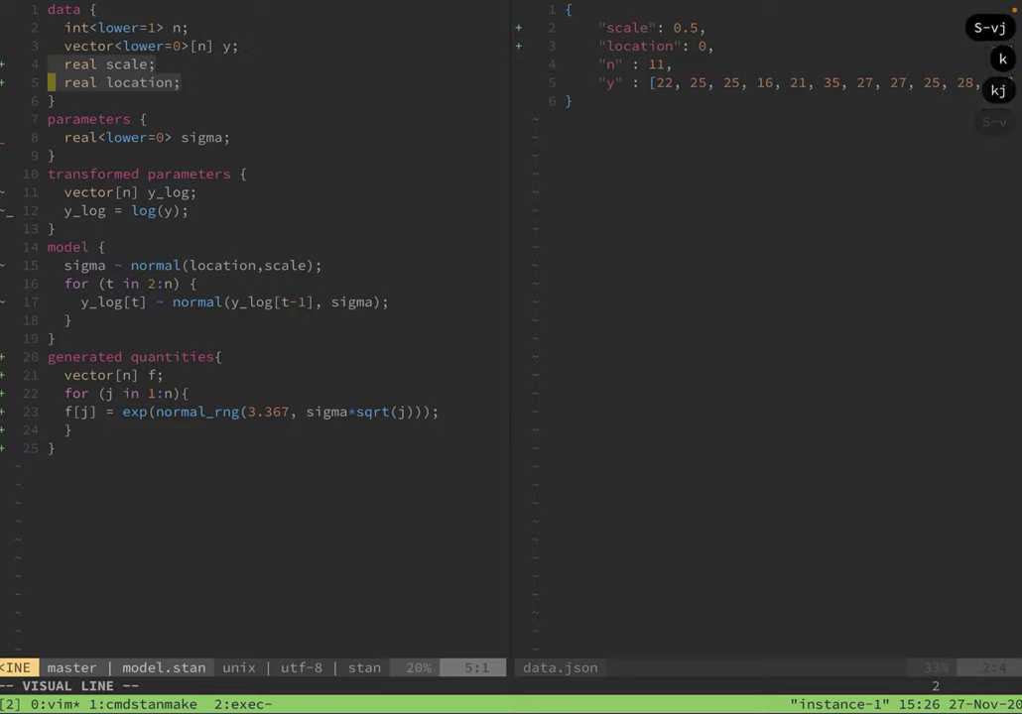
key("shift+v")
key("j")
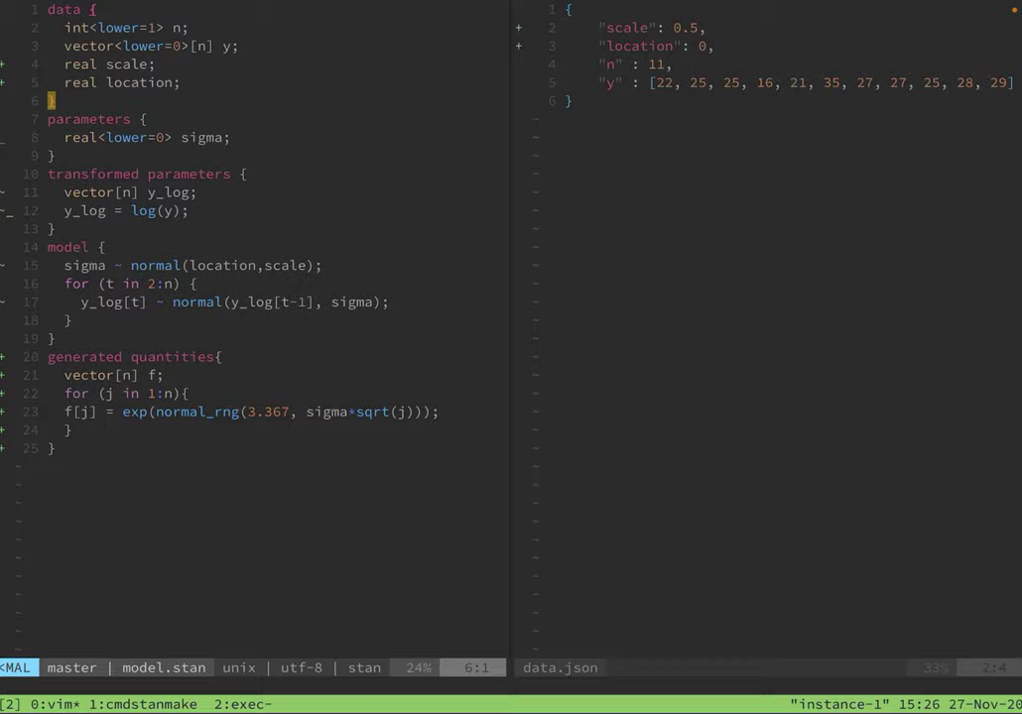
Step: In the exec window, rerun './model sample output file=o.csv data file=data.json' from history
key("ctrl+b")
key("n")
key("ctrl+b")
key("n")
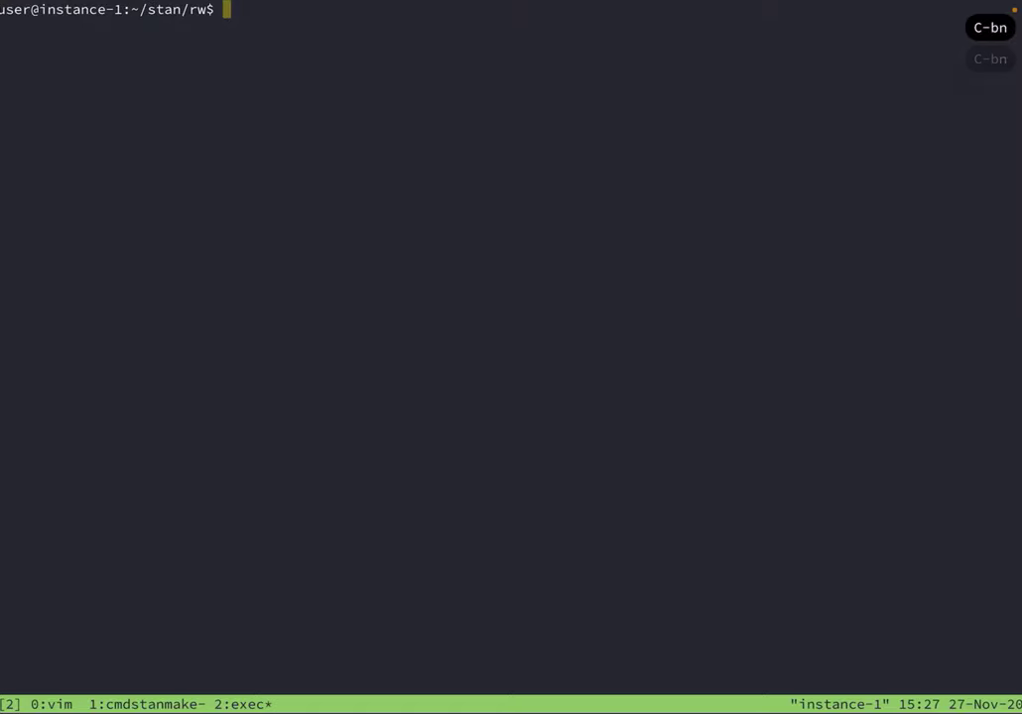
key("ctrl+r")
type("./")
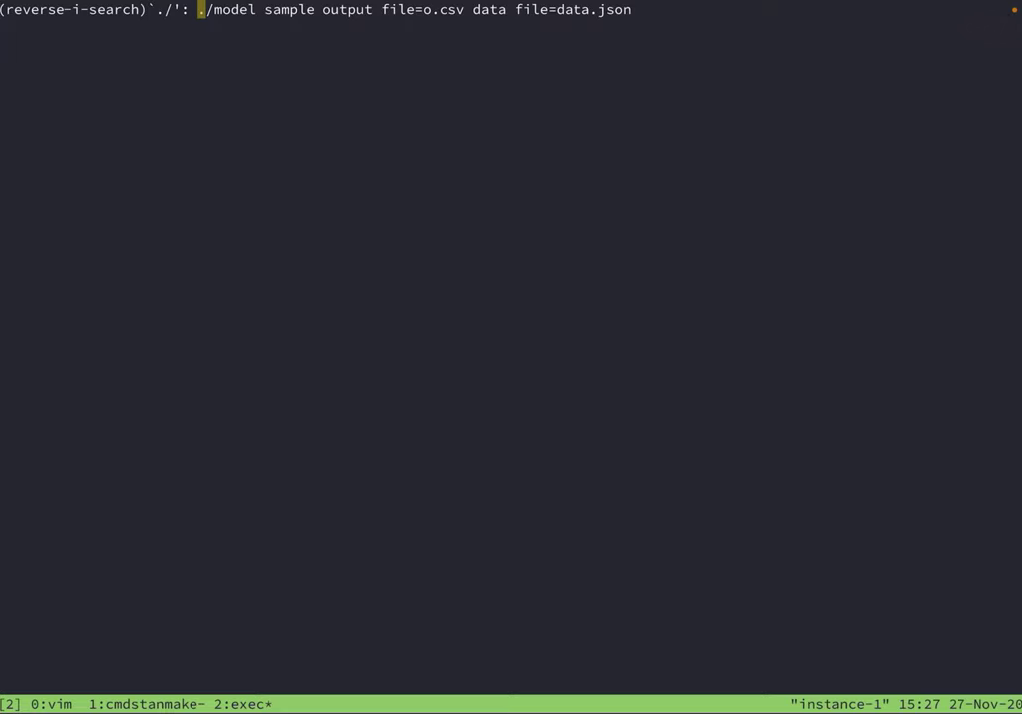
key("Return")
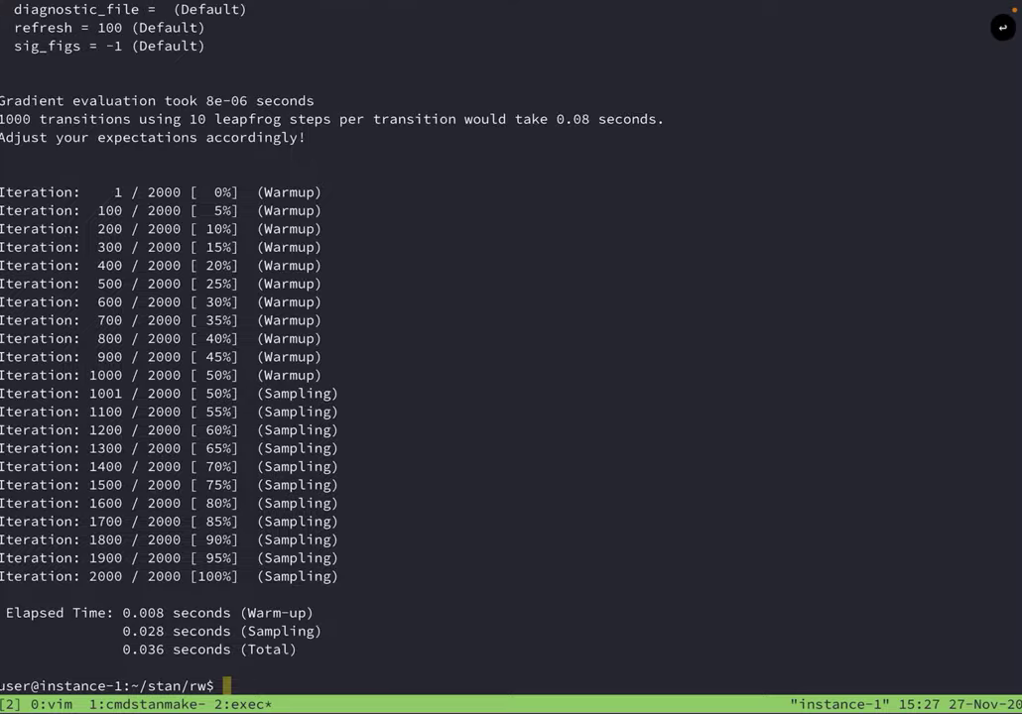
Step: Clear the screen and recall the 'mlr … | termbox --g k --y v' summary pipeline
key("ctrl+l")
key("Up")
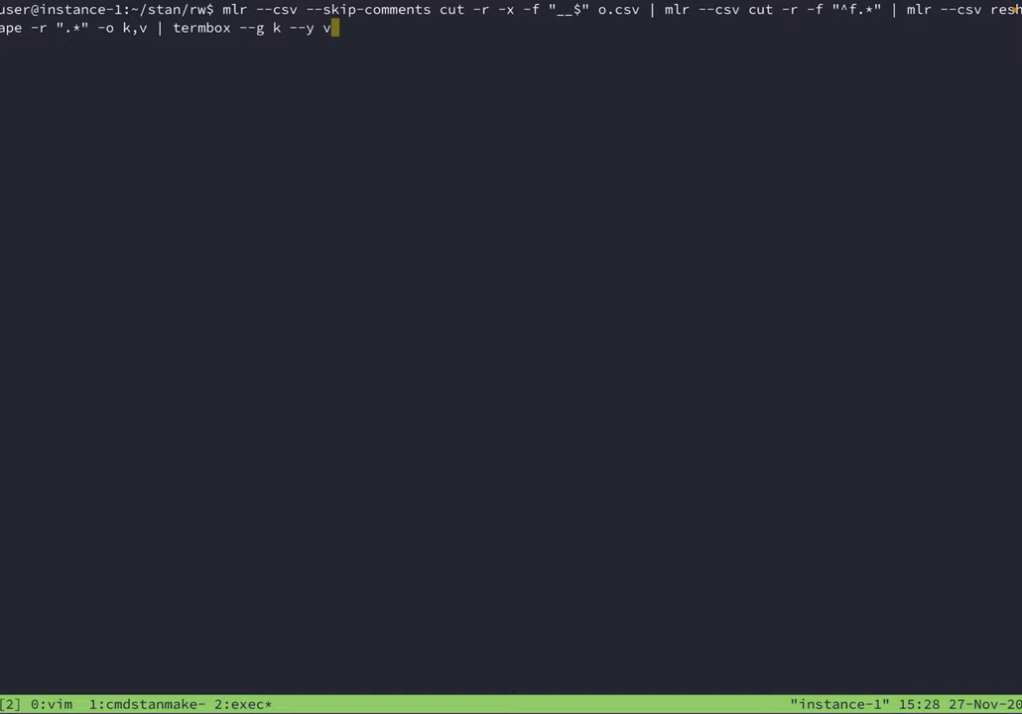
key("Return")
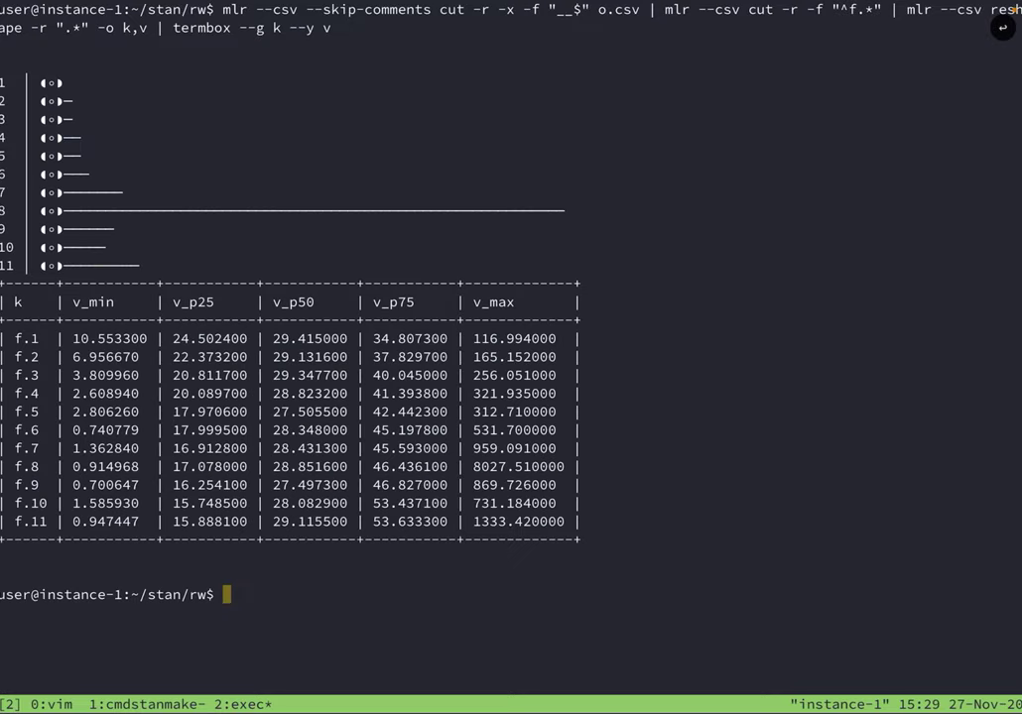